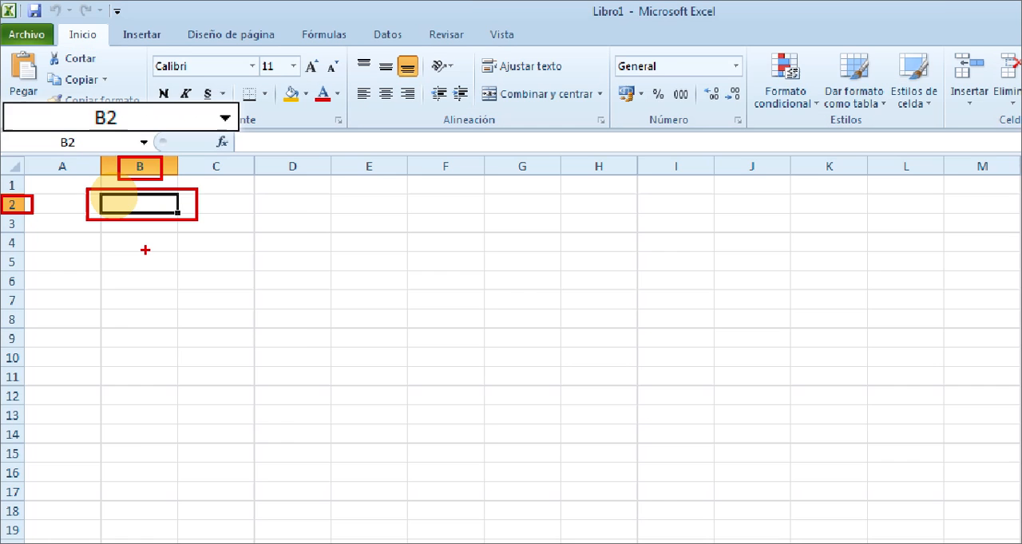
# Enter the formula =ALEATORIO.ENTRE(1000;5000) in cell B2.
pyautogui.write('=a')
pyautogui.write('l')
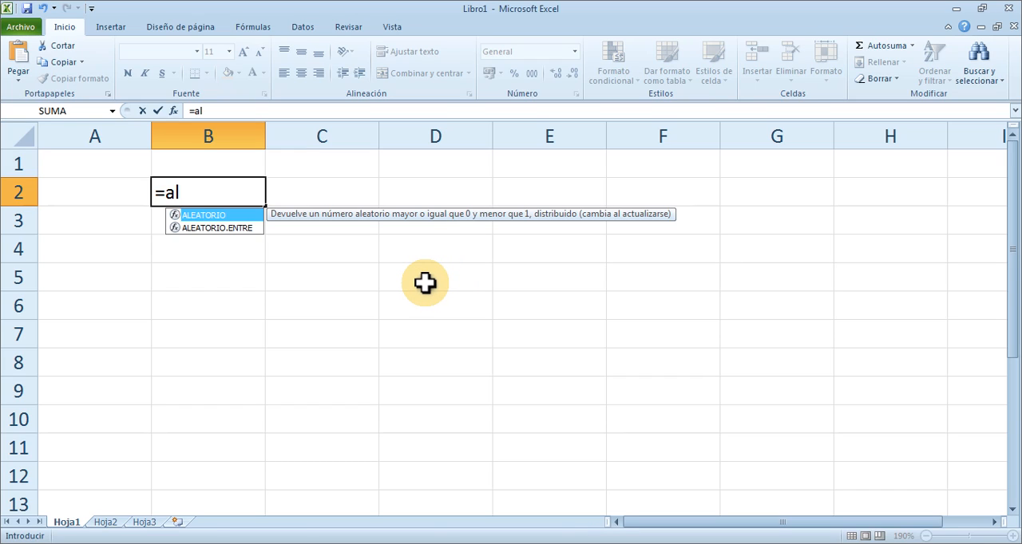
pyautogui.press('Down')
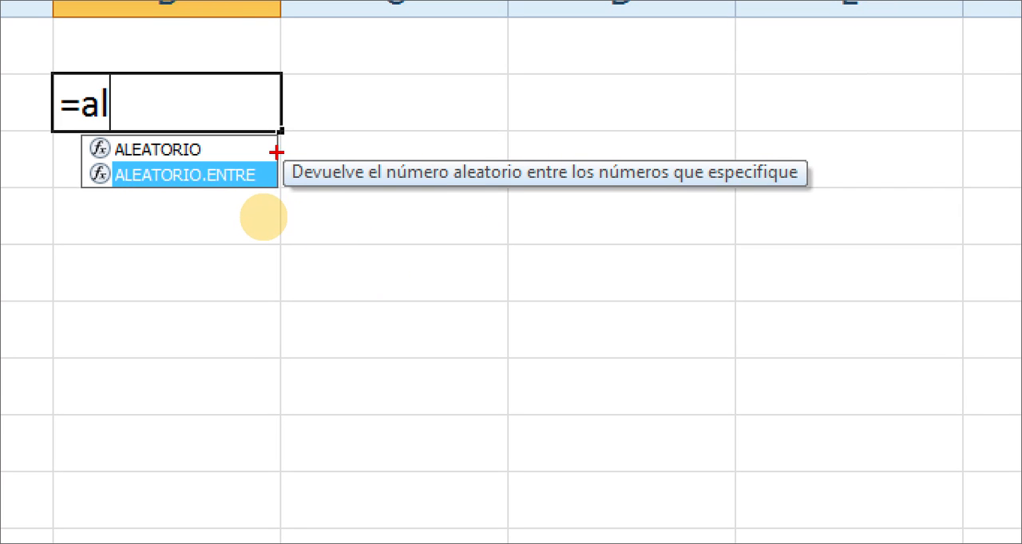
pyautogui.moveTo(278, 152)
pyautogui.mouseDown()
pyautogui.moveTo(447, 207)
pyautogui.moveTo(814, 189)
pyautogui.mouseUp()
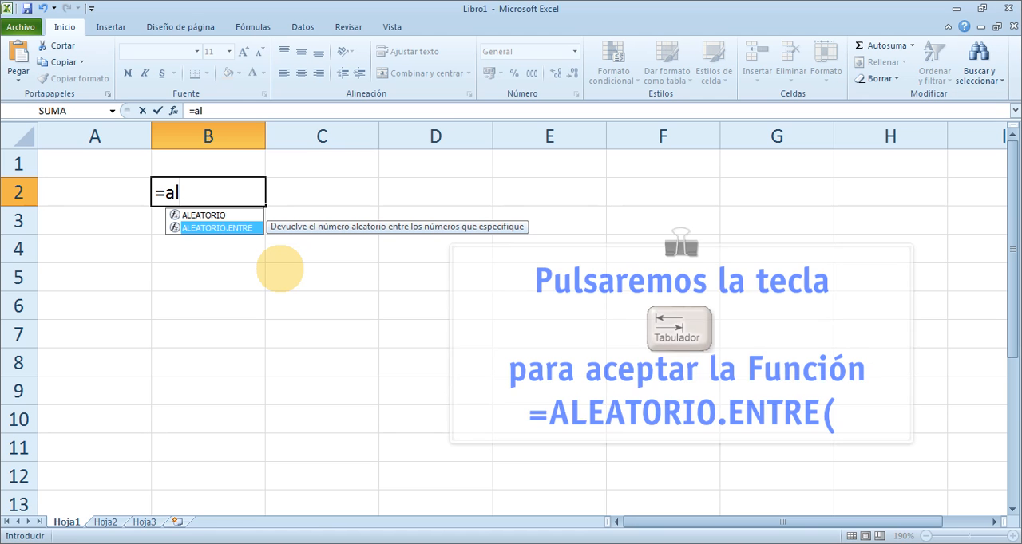
pyautogui.press('Tab')
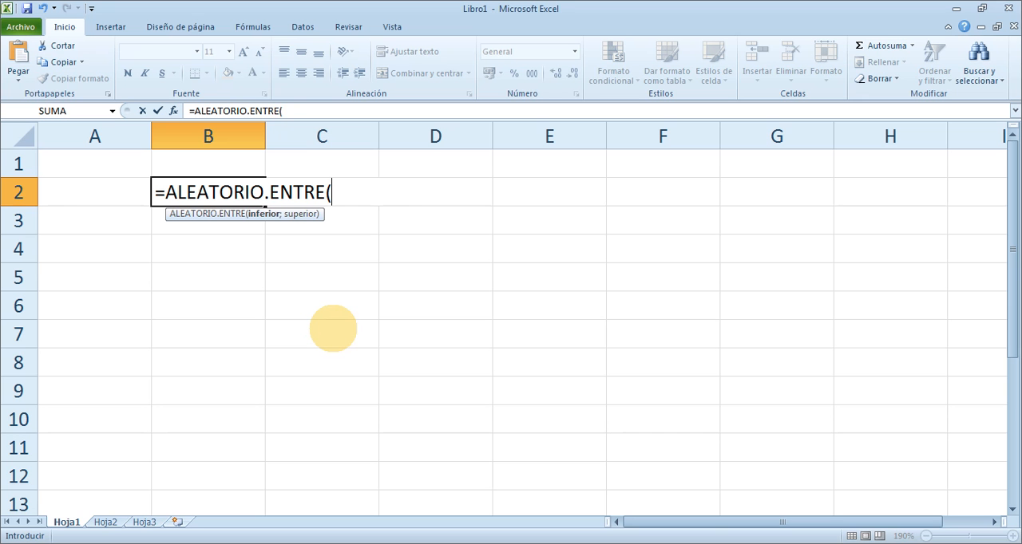
pyautogui.write('1000')
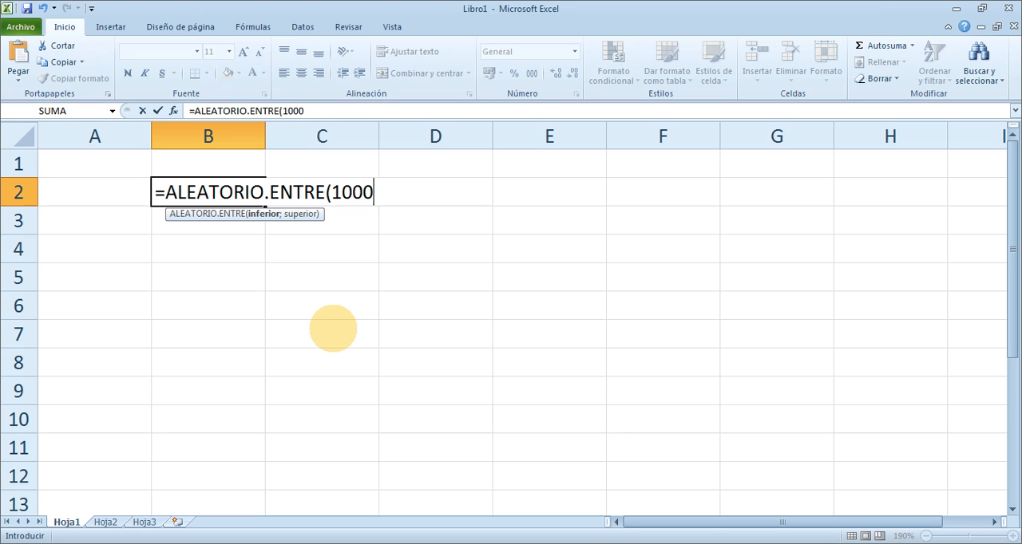
pyautogui.write(';50')
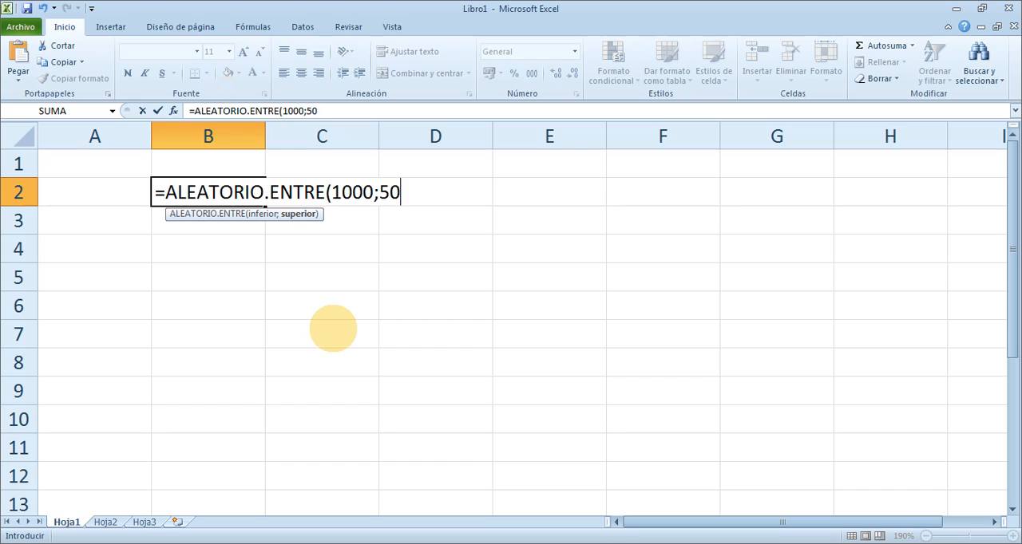
pyautogui.write('00)')
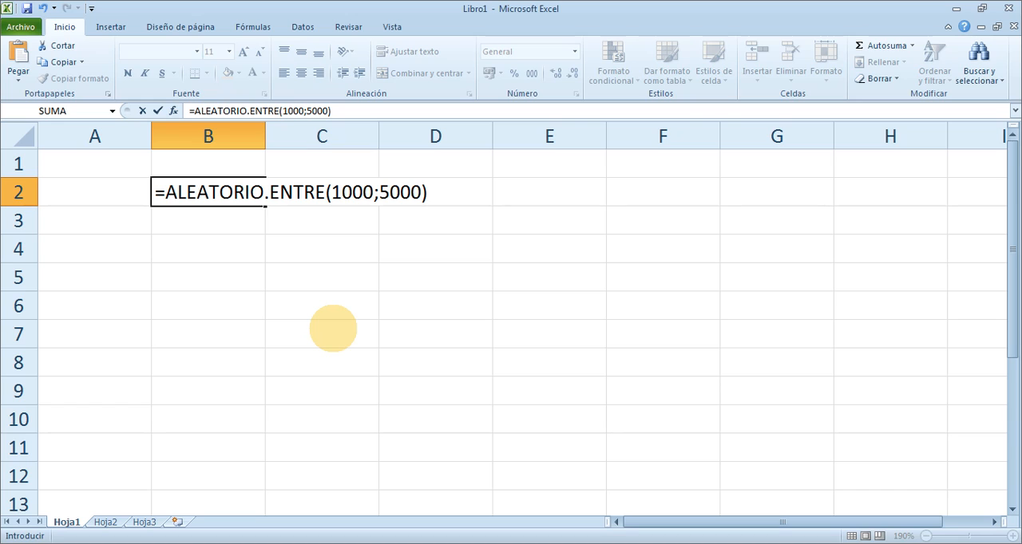
pyautogui.press('Return')
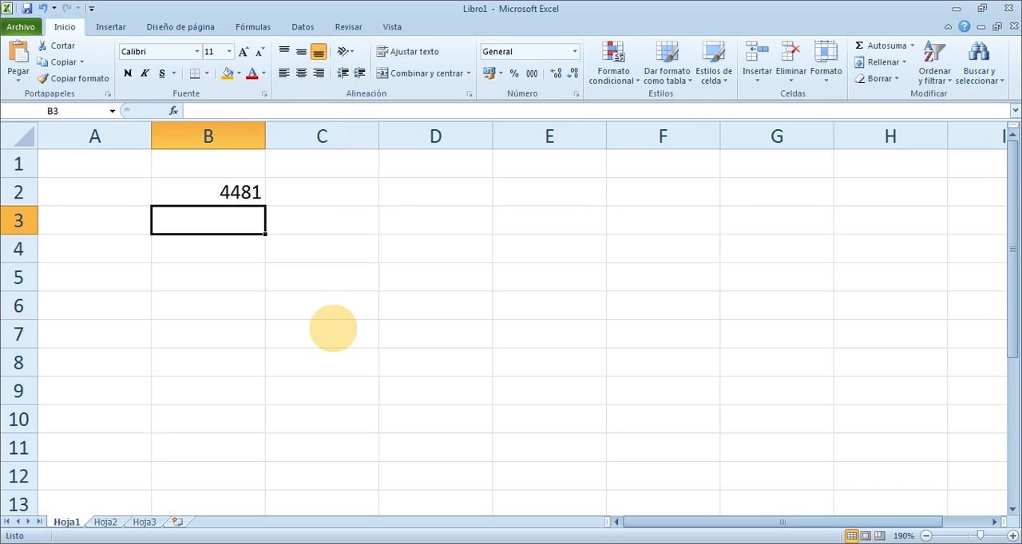
# Recalculate the sheet several times to refresh the random number in B2.
pyautogui.click(238, 194)
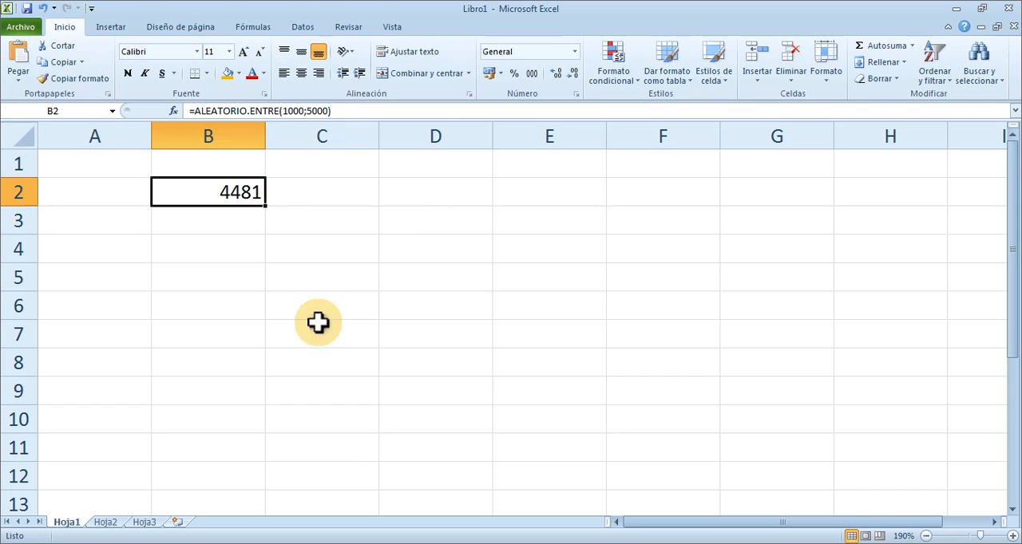
pyautogui.press('F9')
pyautogui.press('F9')
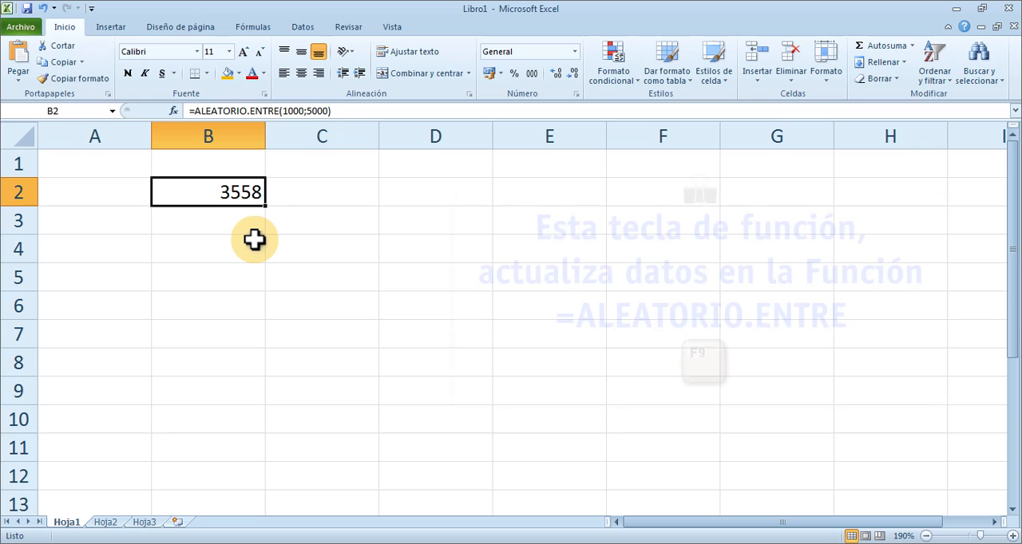
pyautogui.press('F9')
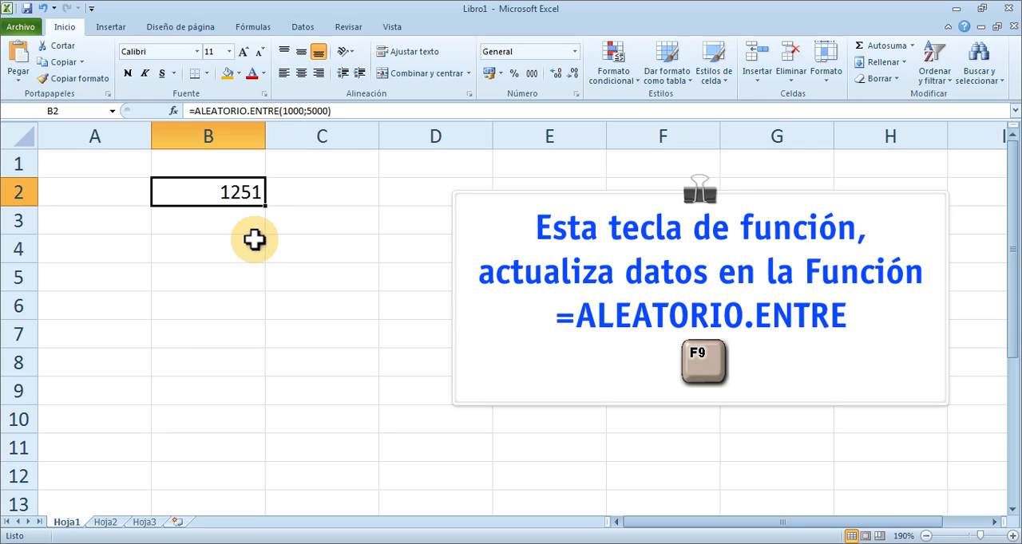
pyautogui.press('F9')
pyautogui.press('F9')
pyautogui.press('F9')
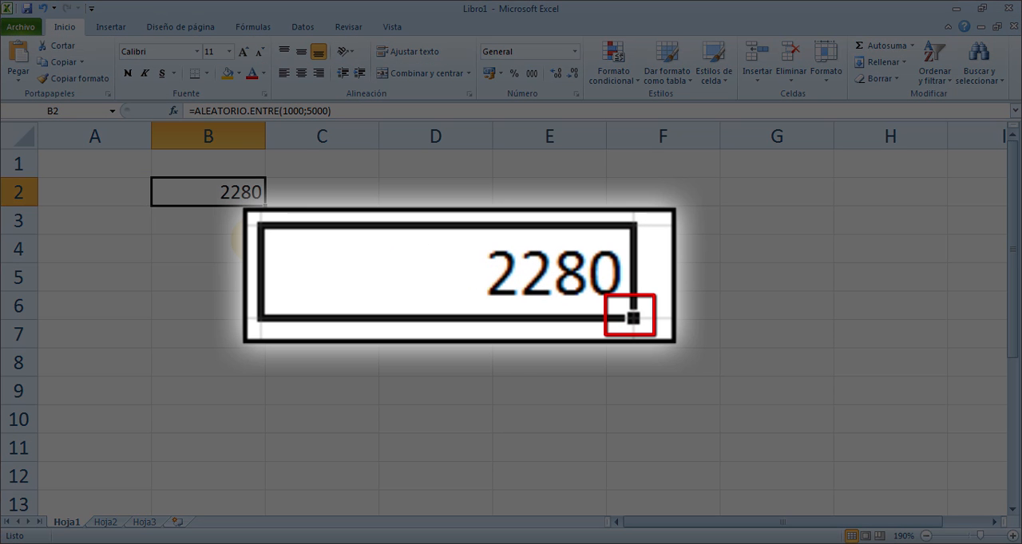
# Fill the B2 random-number formula down to row 20 and across to column M, covering B2:M20.
pyautogui.click(254, 239)
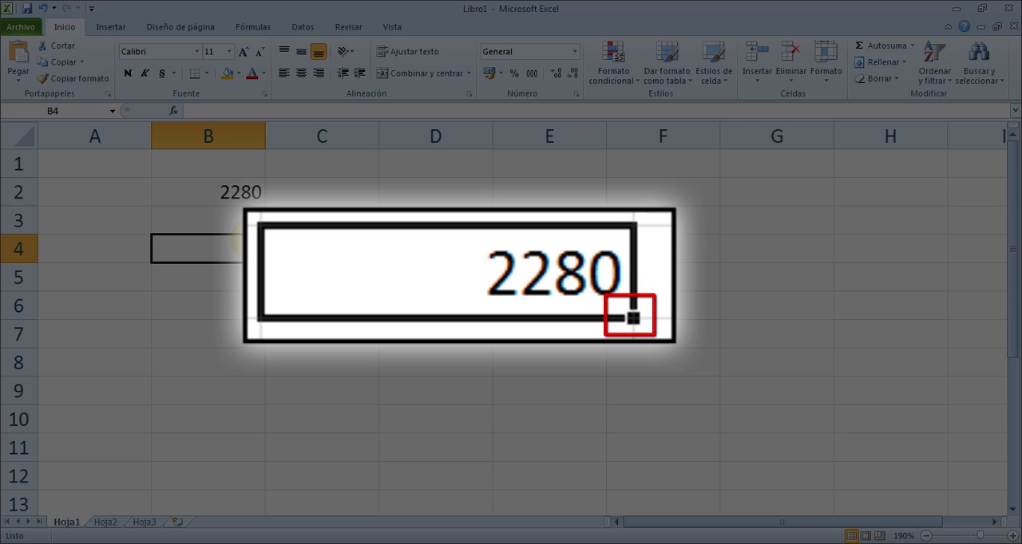
pyautogui.scroll(-5, 511, 319)
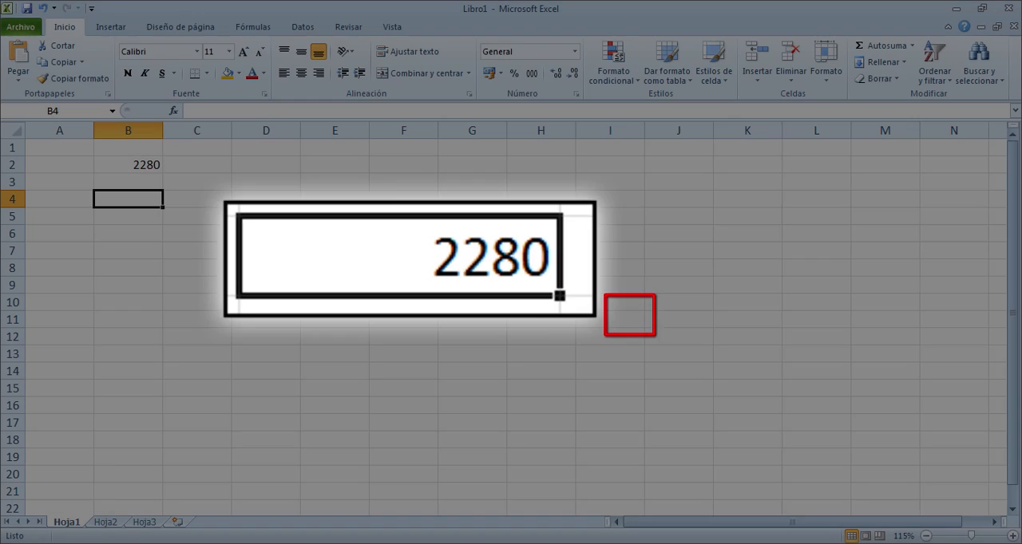
pyautogui.click(148, 164)
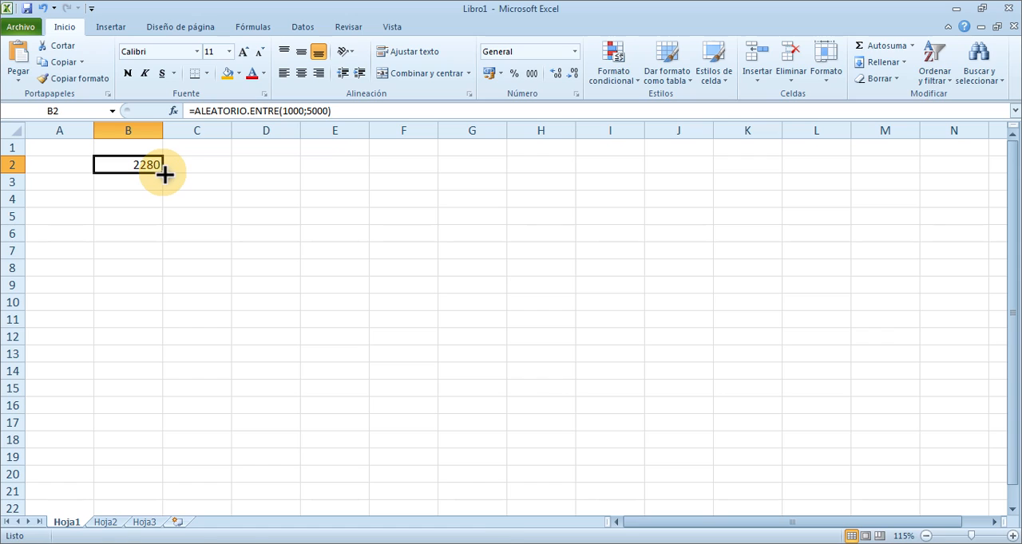
pyautogui.moveTo(162, 172); pyautogui.dragTo(139, 480)
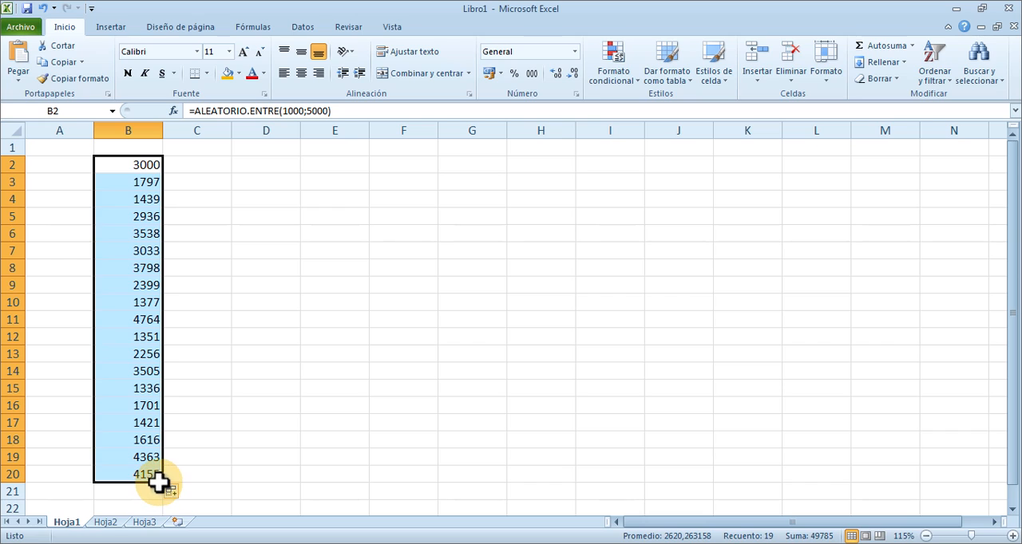
pyautogui.moveTo(165, 485); pyautogui.dragTo(895, 468)
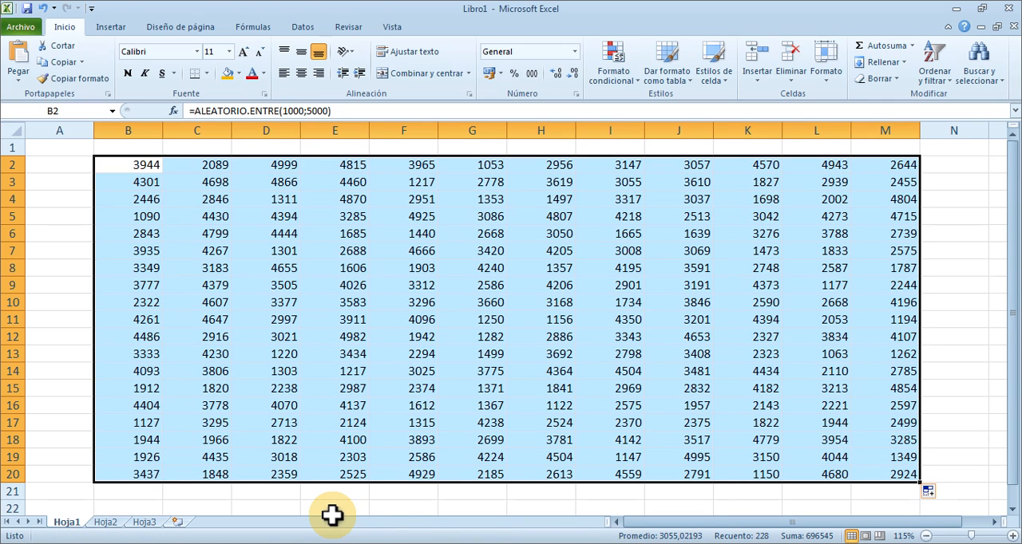
# Recalculate repeatedly to regenerate all the random numbers in the range B2:M20.
pyautogui.press('F9')
pyautogui.press('F9')
pyautogui.press('F9')
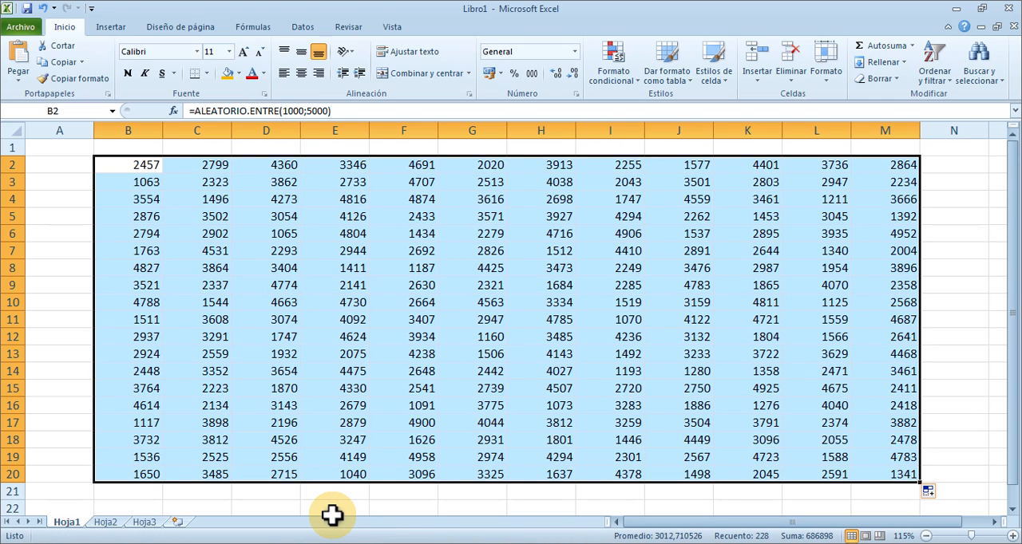
pyautogui.press('F9')
pyautogui.press('F9')
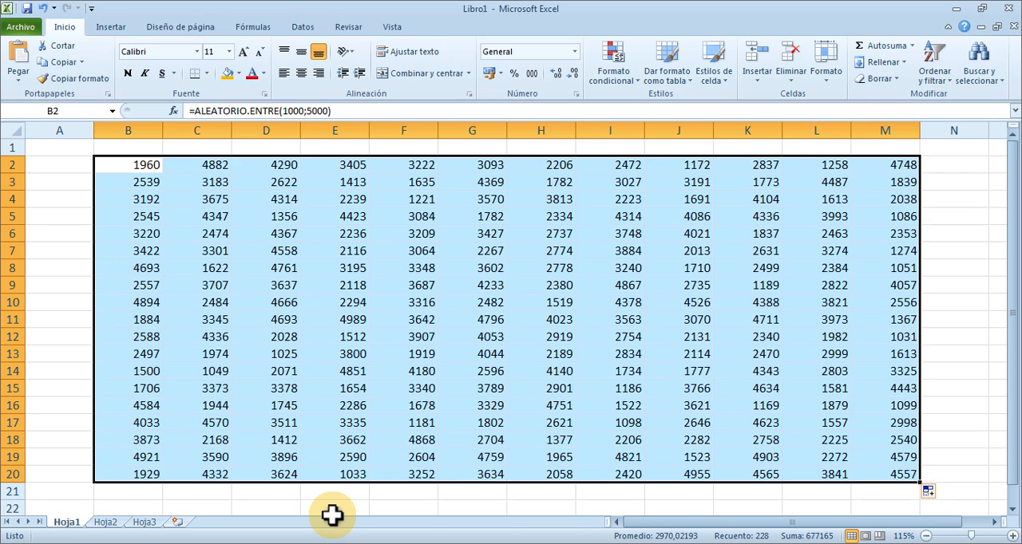
# Enter Enero in B1 and fill the month series across row 1 through Diciembre in M1.
pyautogui.click(132, 149)
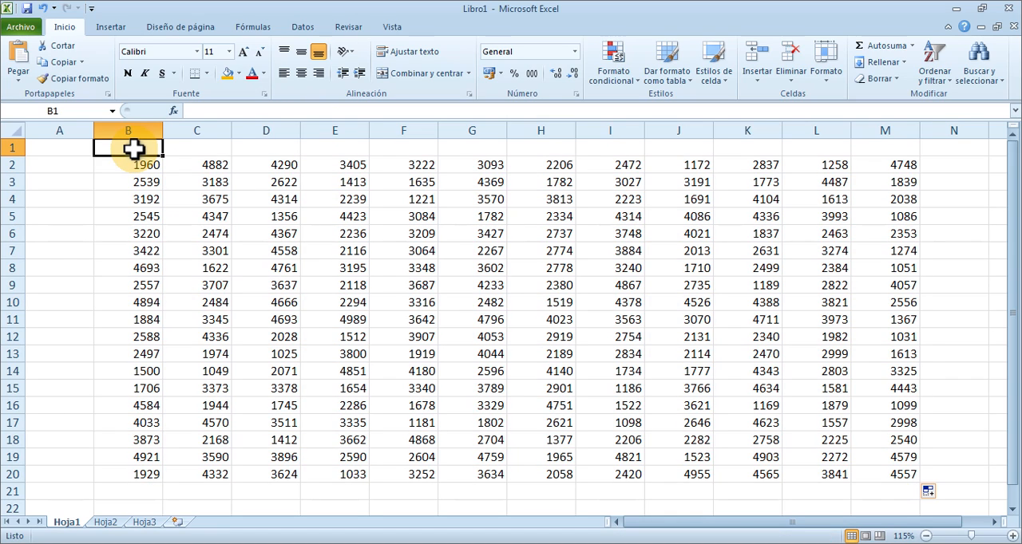
pyautogui.write('E')
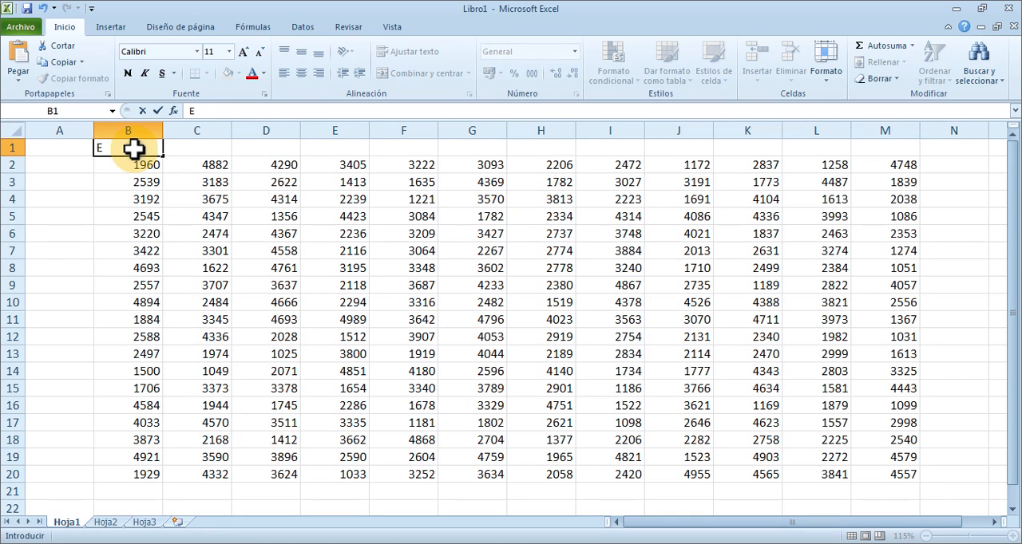
pyautogui.write('nero')
pyautogui.hotkey('ctrl', 'Return')
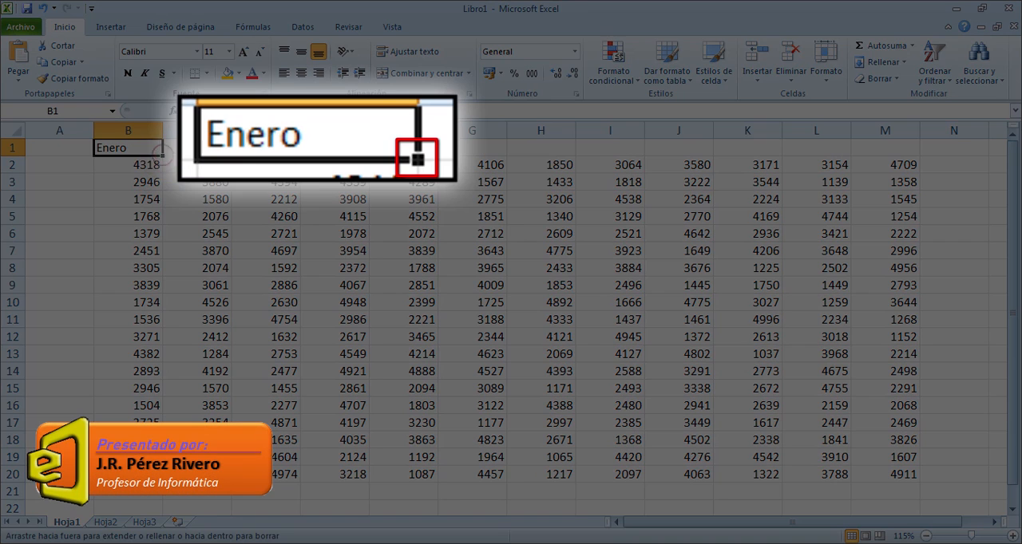
pyautogui.moveTo(162, 156); pyautogui.dragTo(899, 156)
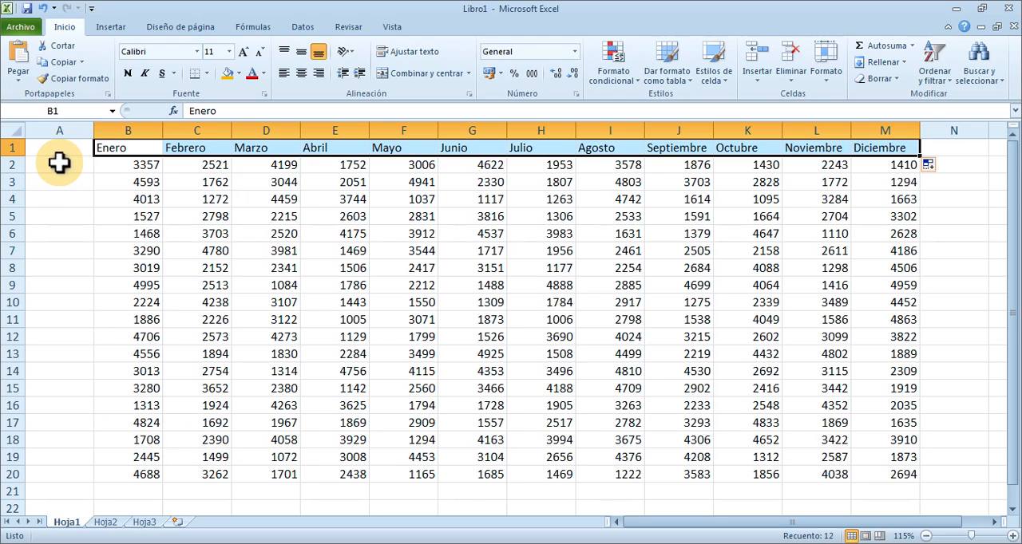
# Enter Trabajador001 in A2 and autofit the width of column A to its content.
pyautogui.click(59, 163)
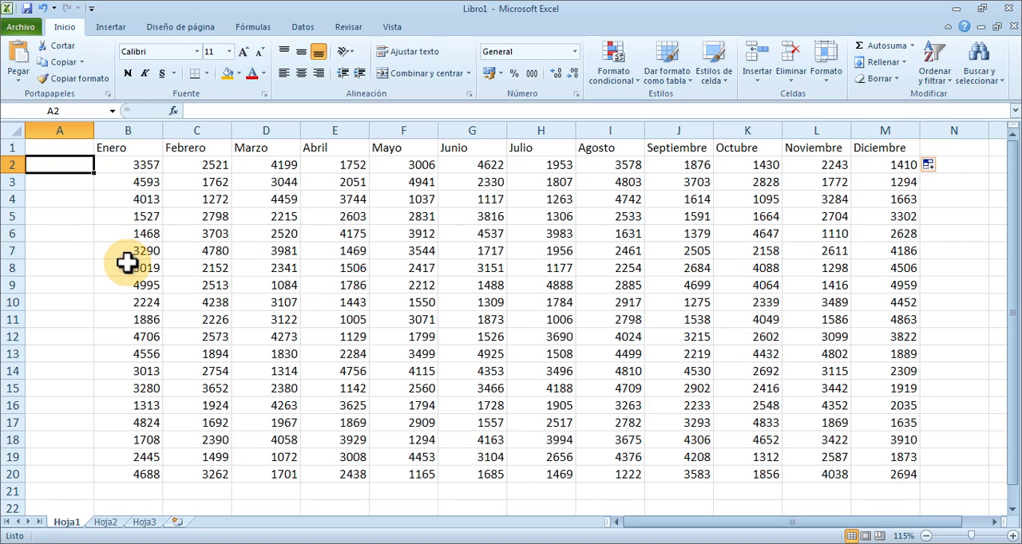
pyautogui.write('Trabajado')
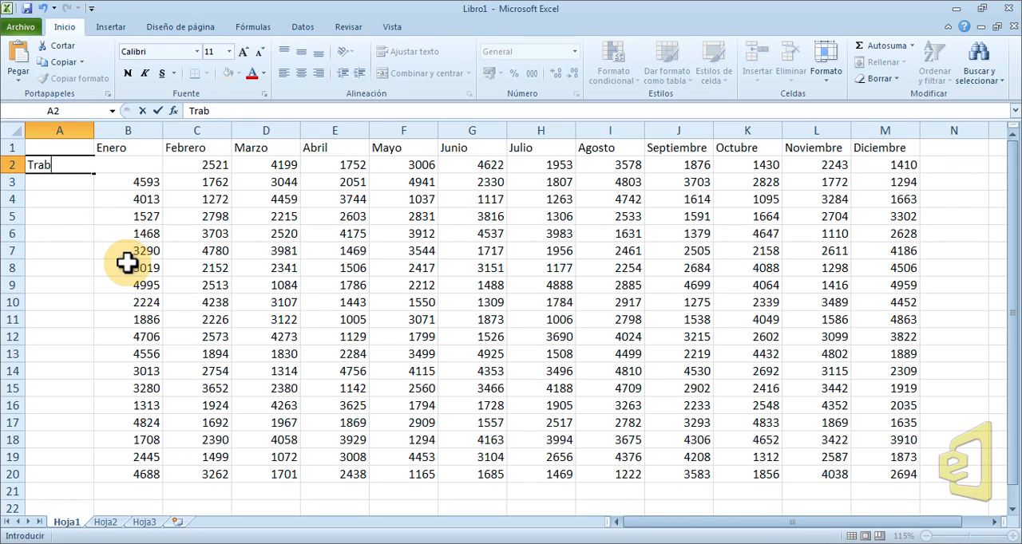
pyautogui.write('r001')
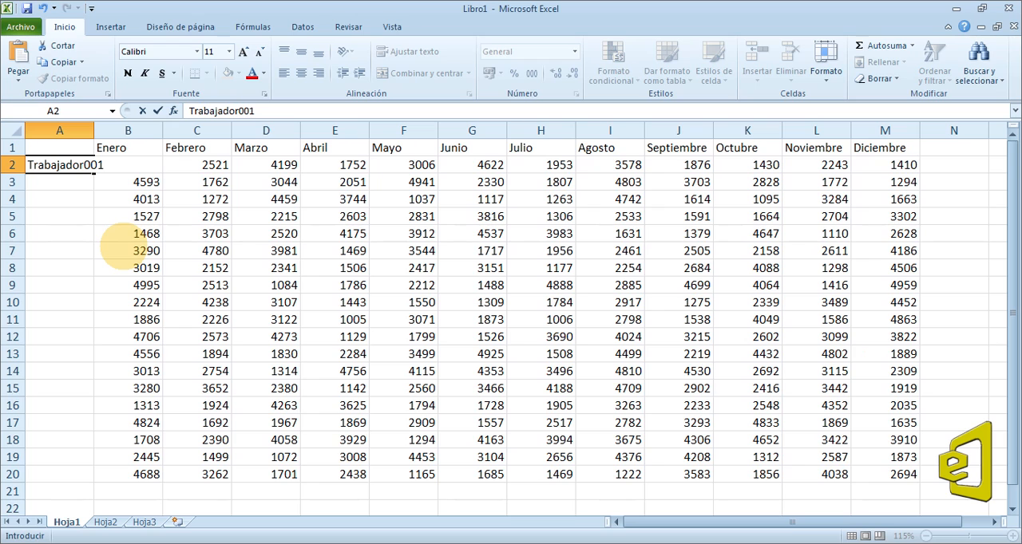
pyautogui.press('Return')
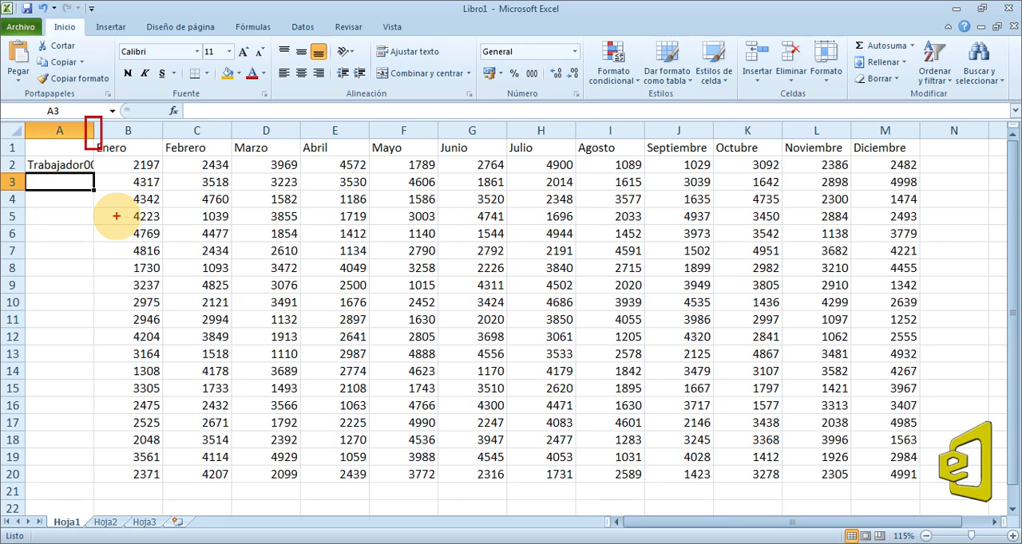
pyautogui.doubleClick(94, 131)
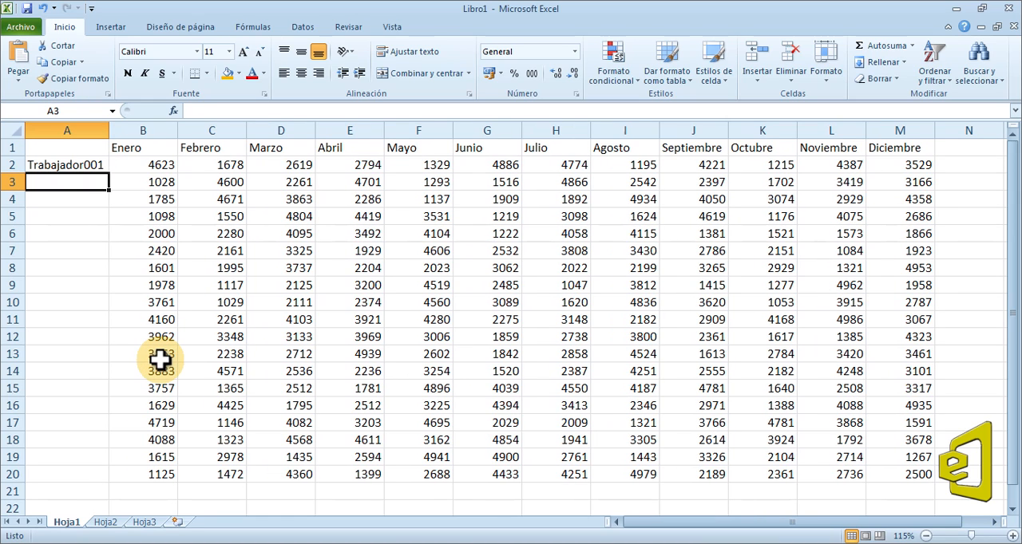
# Fill the worker labels from A2 down to Trabajador019 in A20 and enter the header Trabajadores in A1.
pyautogui.click(93, 166)
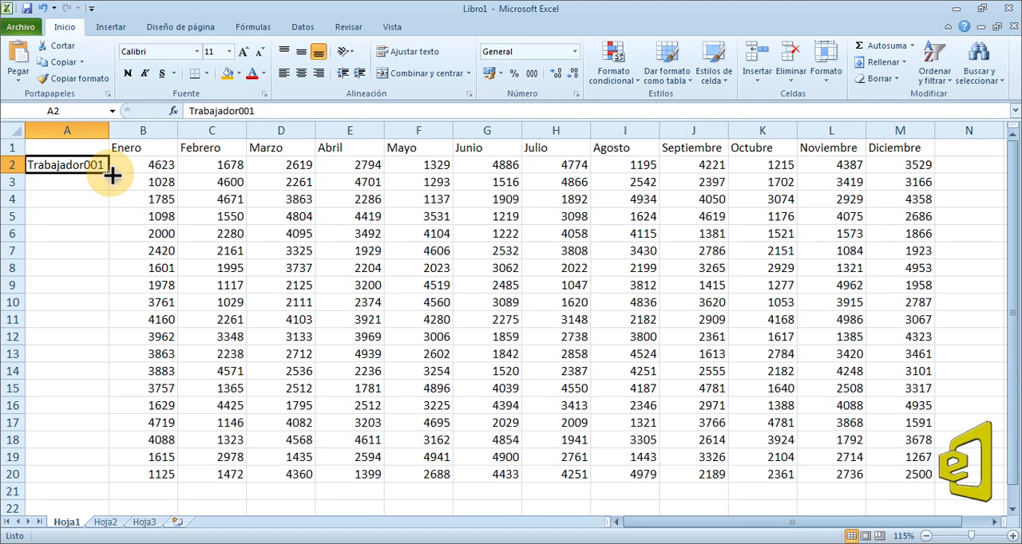
pyautogui.doubleClick(112, 175)
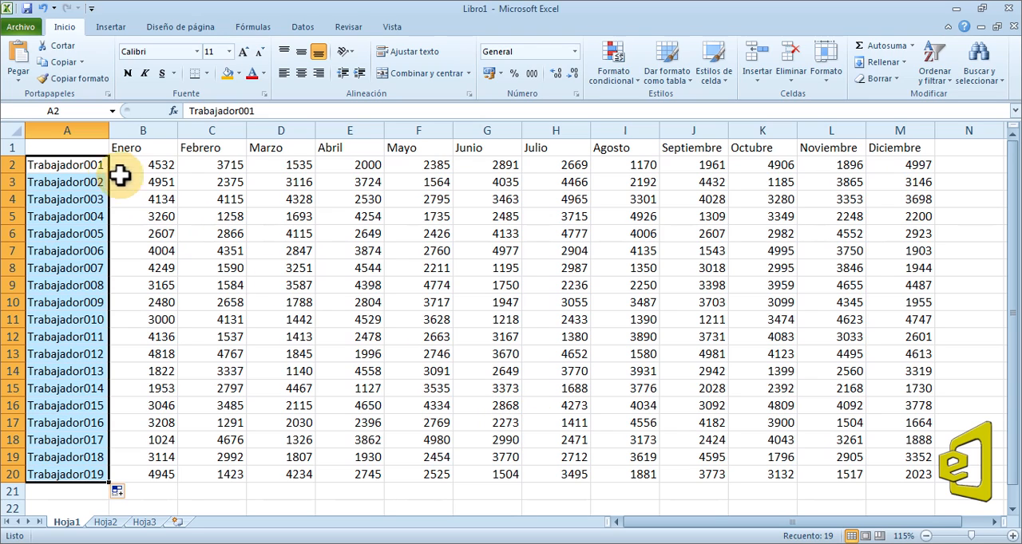
pyautogui.click(94, 149)
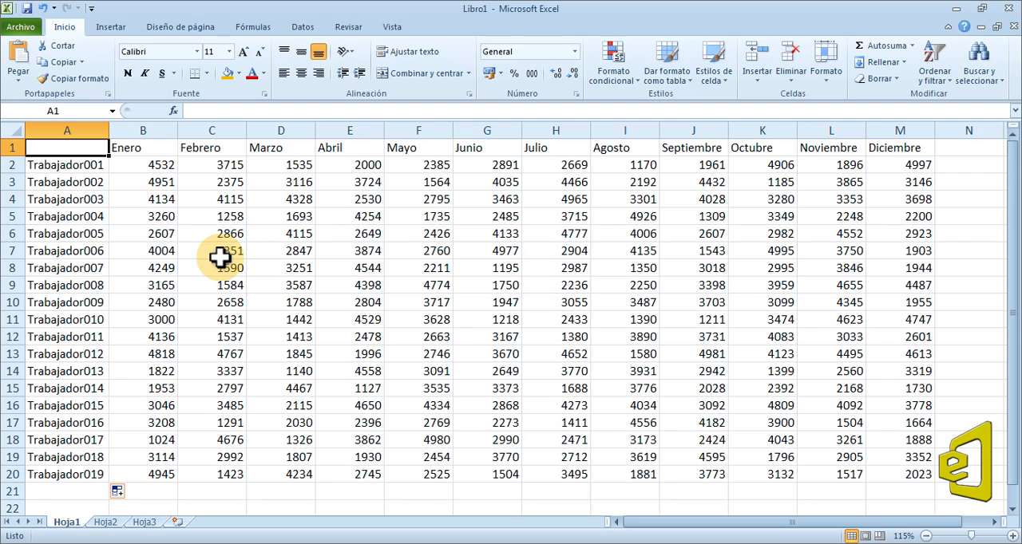
pyautogui.write('Trabaja')
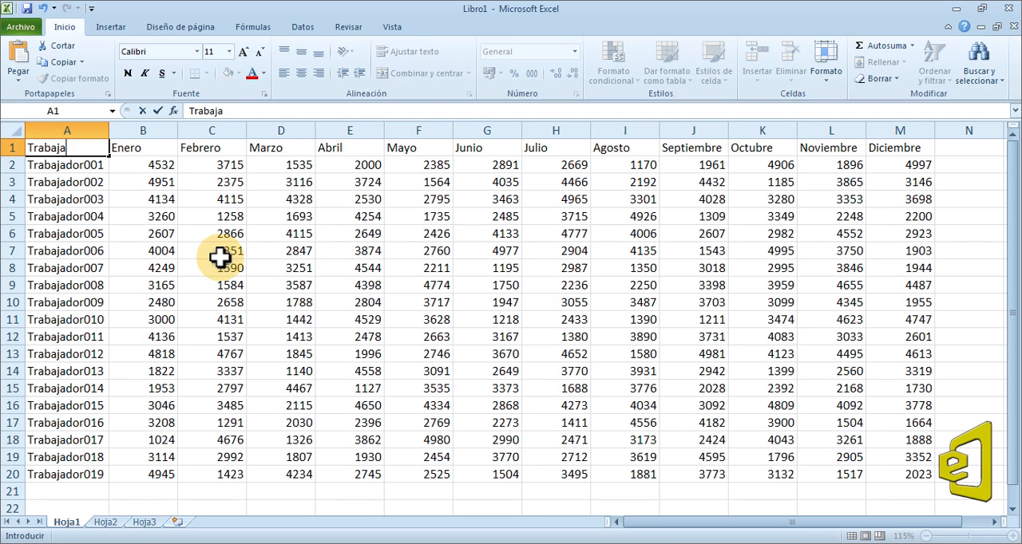
pyautogui.write('dores')
pyautogui.press('Return')
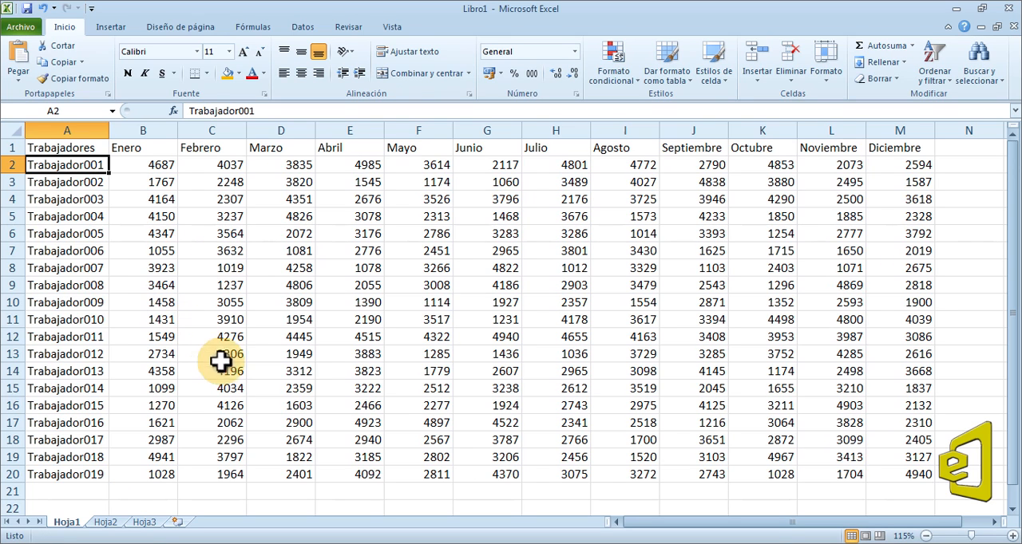
# Recalculate the worksheet several times to regenerate the monthly values in the worker table A1:M20.
pyautogui.moveTo(907, 474); pyautogui.dragTo(80, 150)
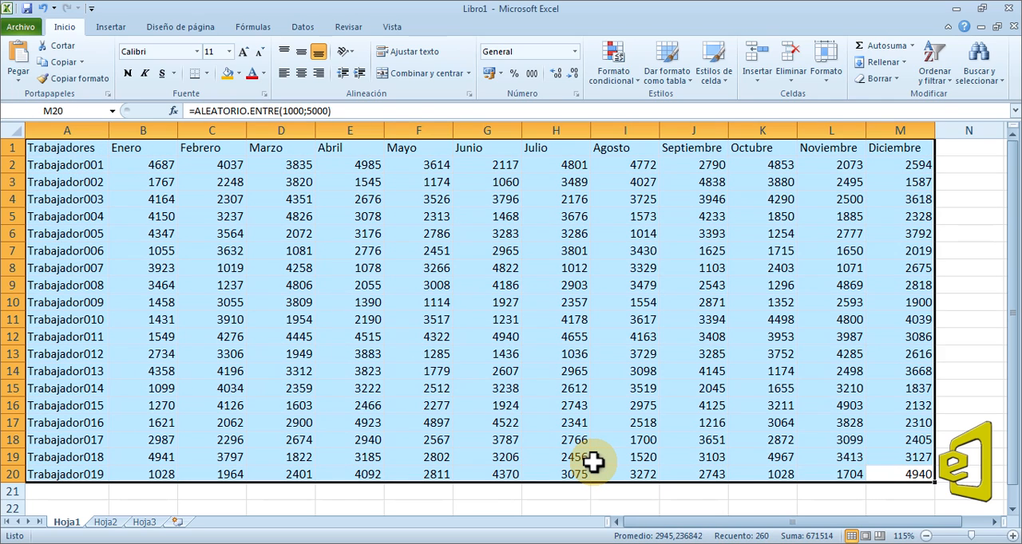
pyautogui.click(440, 304)
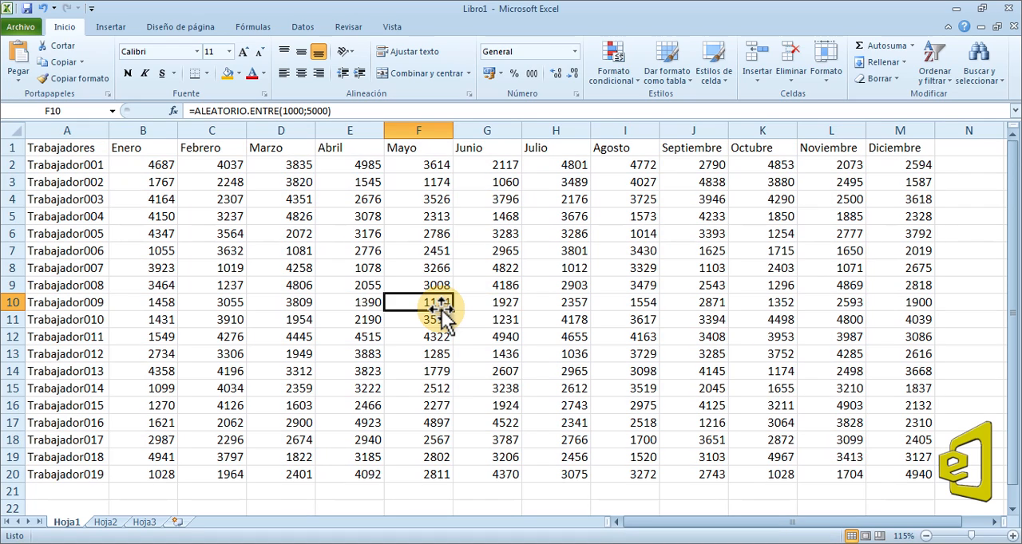
pyautogui.press('F9')
pyautogui.press('F9')
pyautogui.press('F9')
pyautogui.press('F9')
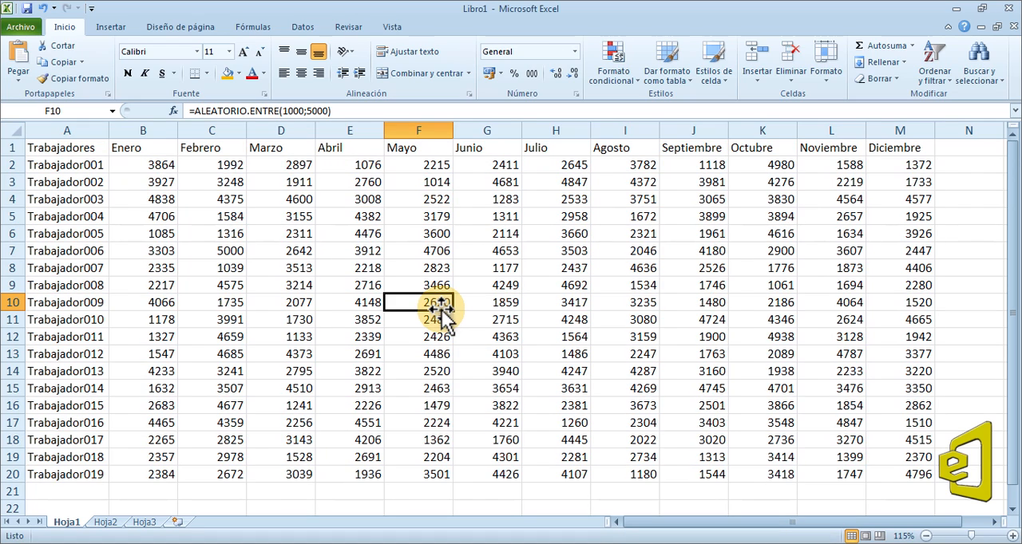
pyautogui.press('F9')
pyautogui.press('F9')
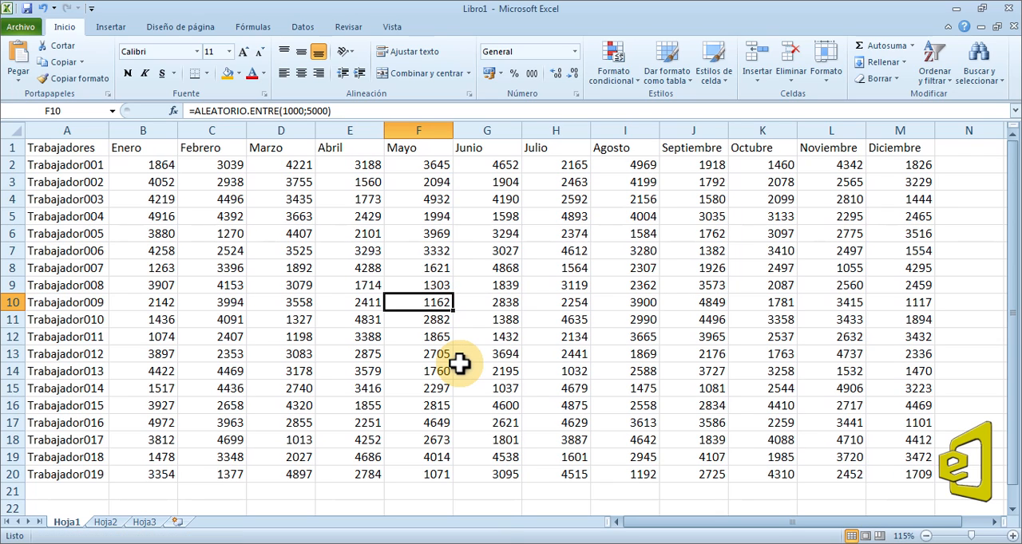
# Widen column A to fit the worker labels and fill A20:M20 down to Trabajador030 in row 31.
pyautogui.keyDown('ctrl'); pyautogui.scroll(-3, 554, 359); pyautogui.keyUp('ctrl')
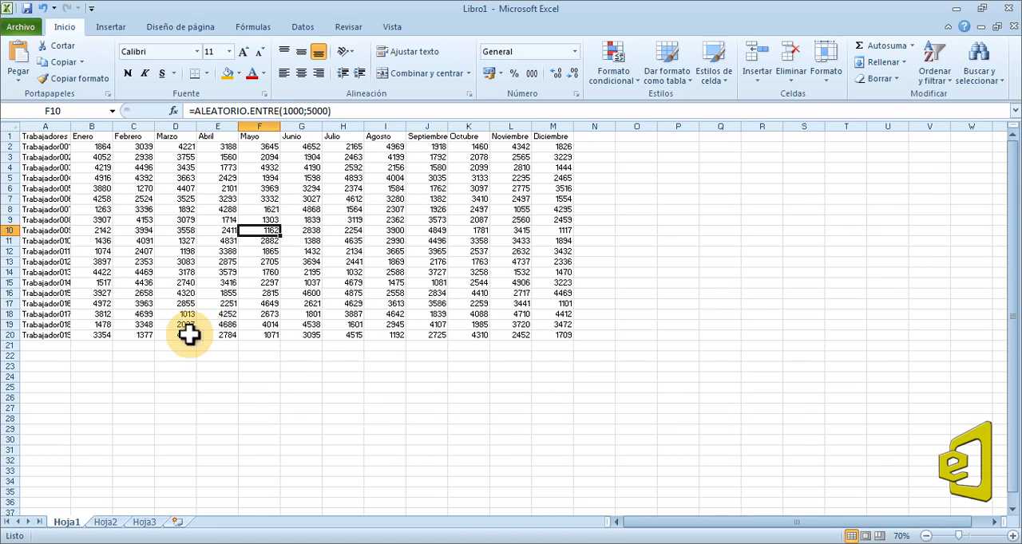
pyautogui.moveTo(70, 126); pyautogui.dragTo(76, 126)
pyautogui.moveTo(54, 335); pyautogui.dragTo(578, 455)
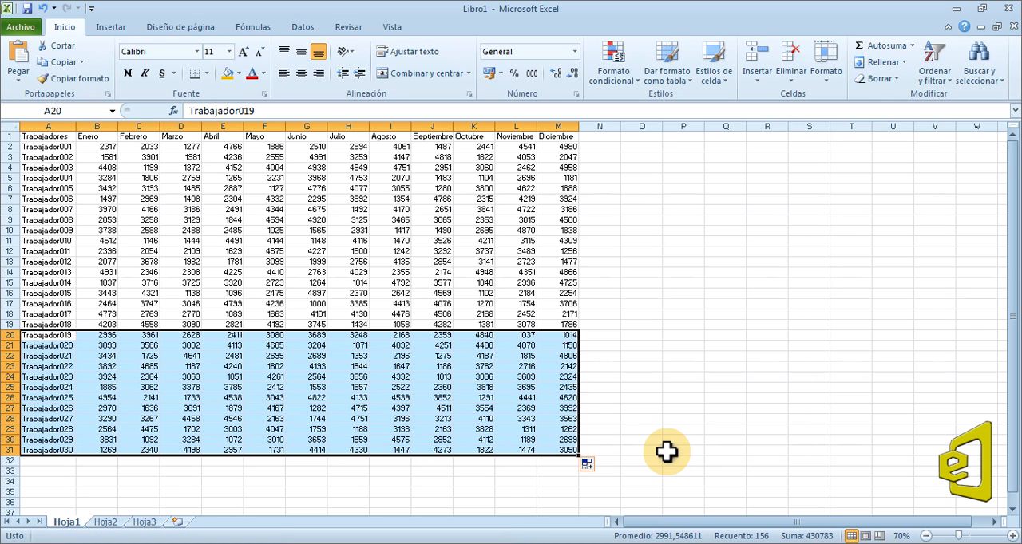
# Extend the fill of columns A to M down to Trabajador100 in row 101.
pyautogui.scroll(-6, 668, 451)
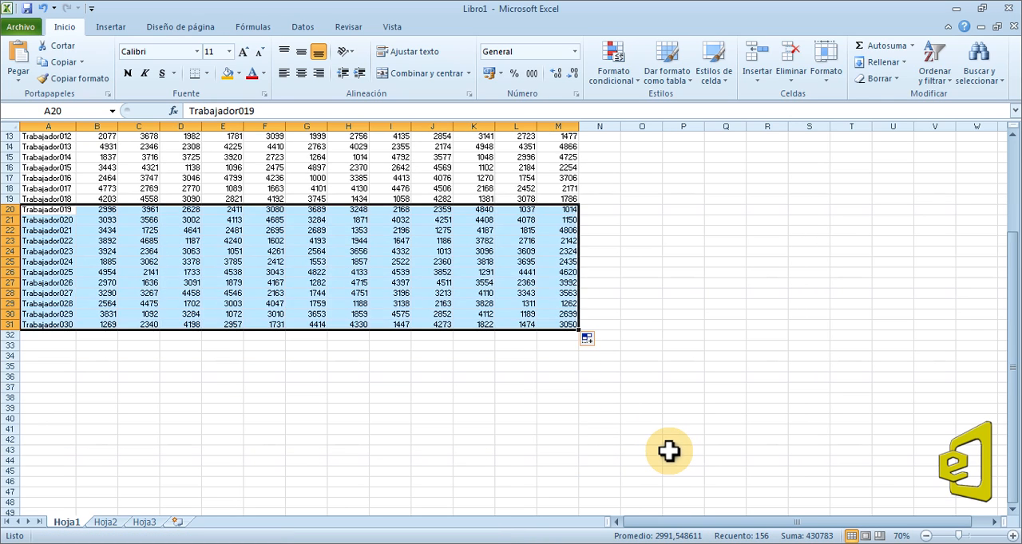
pyautogui.moveTo(578, 266); pyautogui.dragTo(562, 480)
pyautogui.scroll(-8, 612, 383)
pyautogui.moveTo(578, 226); pyautogui.dragTo(596, 358)
pyautogui.scroll(-6, 581, 297)
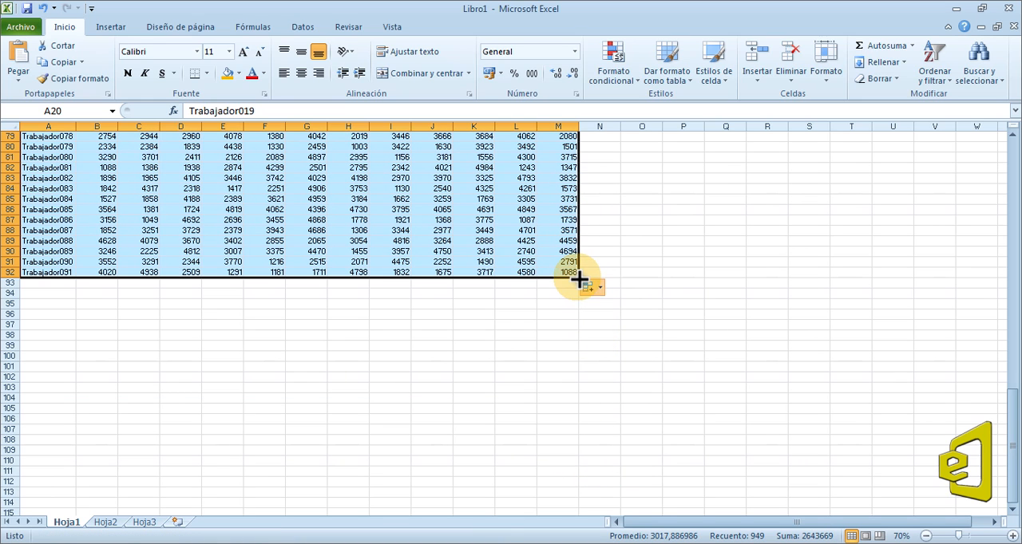
pyautogui.moveTo(579, 277); pyautogui.dragTo(573, 381)
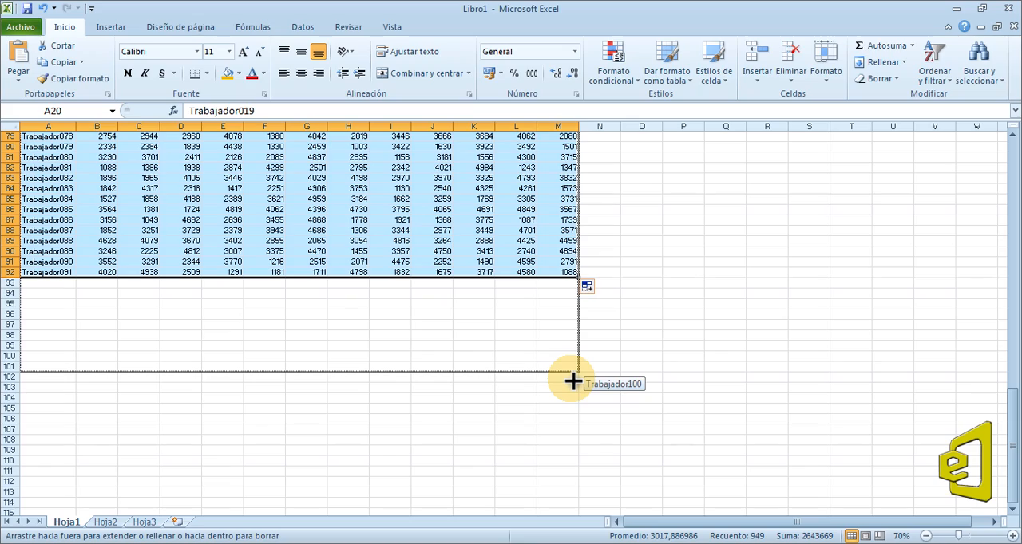
pyautogui.moveTo(574, 382); pyautogui.dragTo(573, 381)
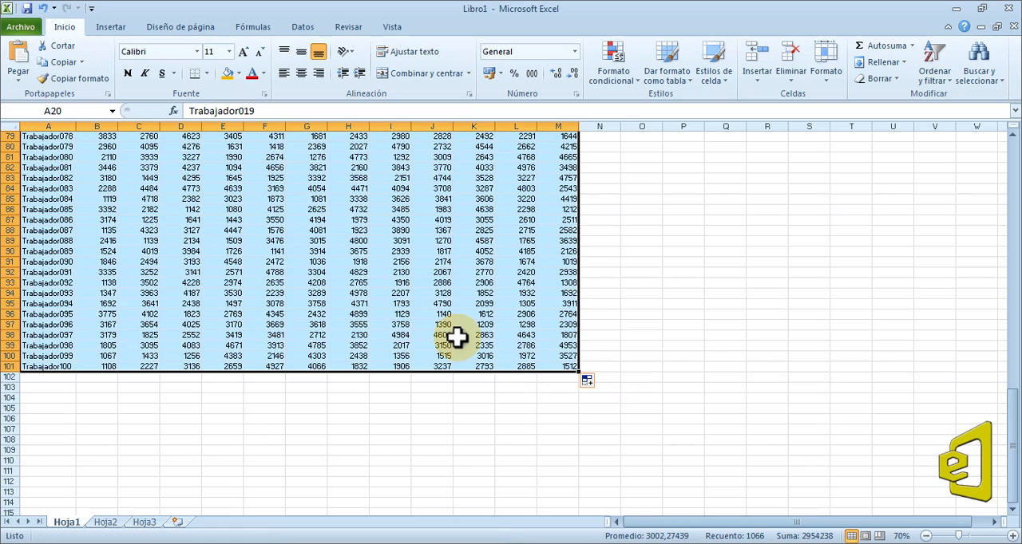
# Recalculate the random values of the extended table and look through its rows down to row 101.
pyautogui.click(457, 338)
pyautogui.scroll(20, 458, 337)
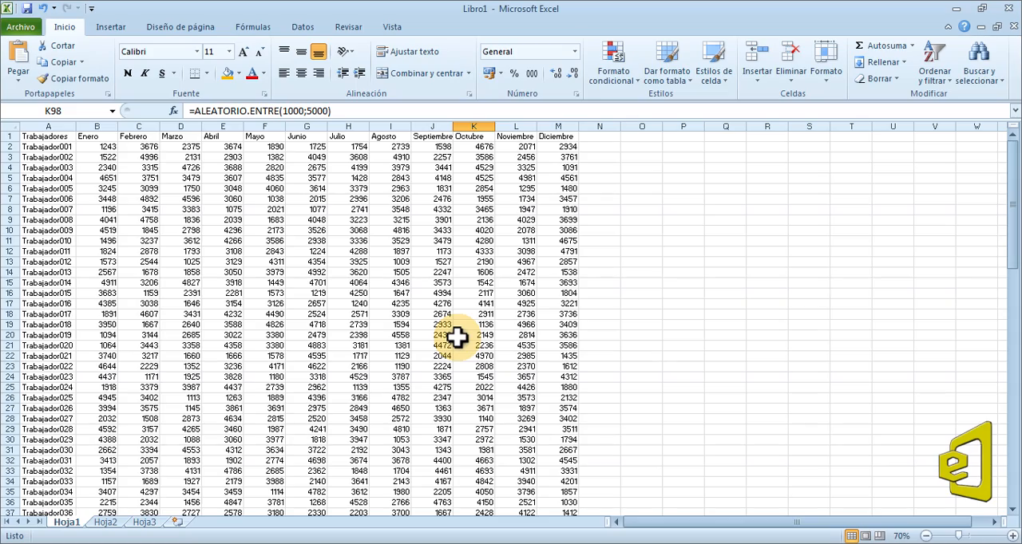
pyautogui.press('F9')
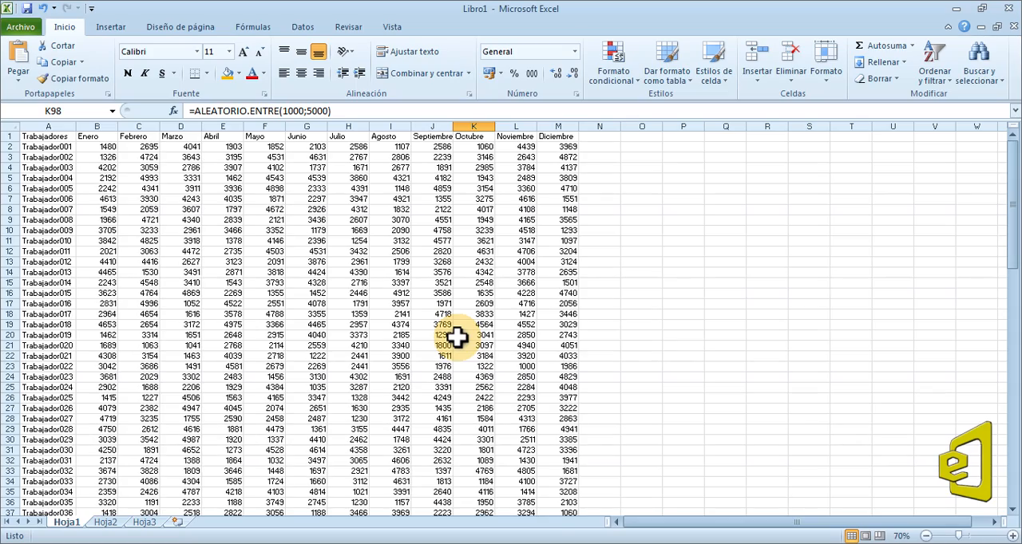
pyautogui.scroll(-12, 458, 338)
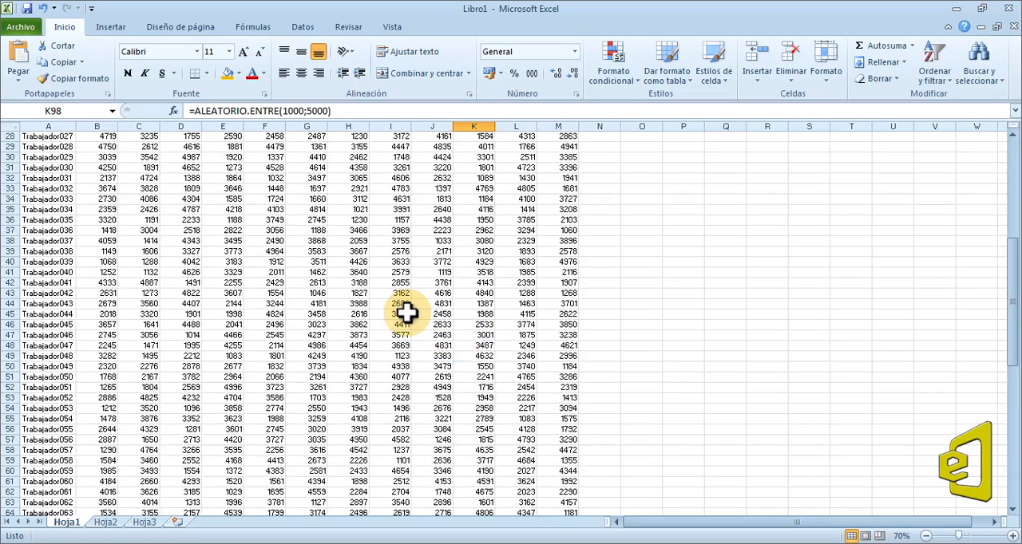
pyautogui.scroll(-12, 405, 315)
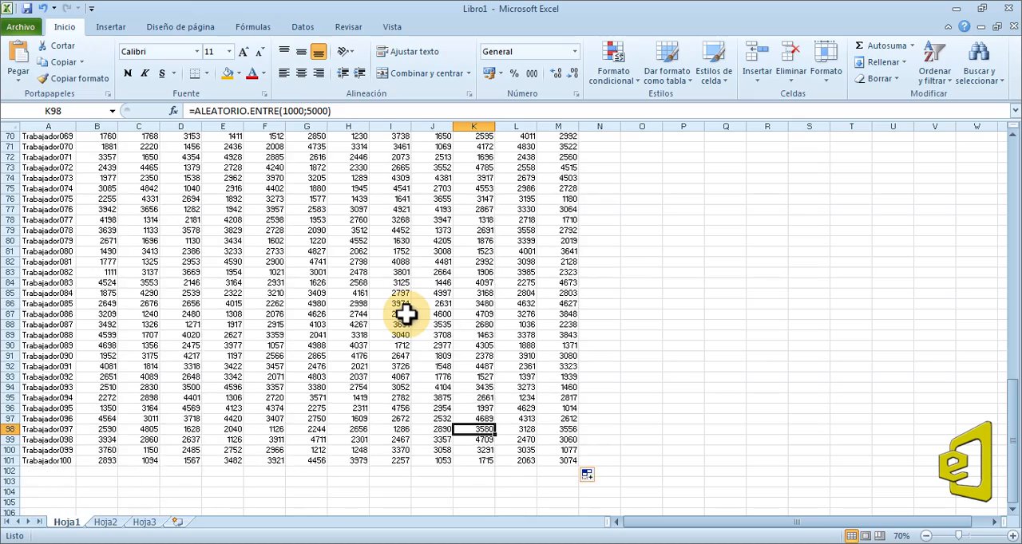
pyautogui.scroll(20, 405, 314)
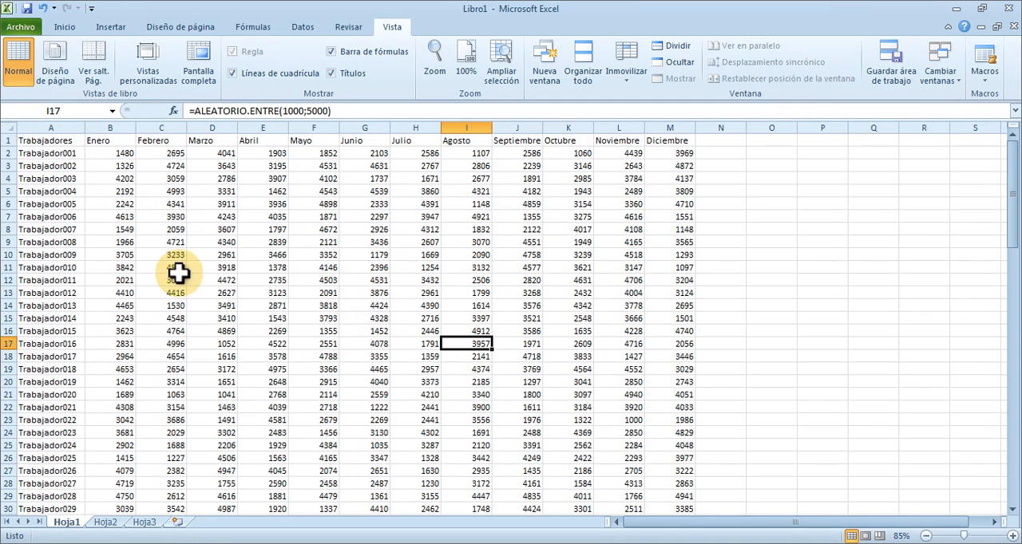
# Examine cells further down and across the table to see whether their month header and worker label can be identified.
pyautogui.click(107, 167)
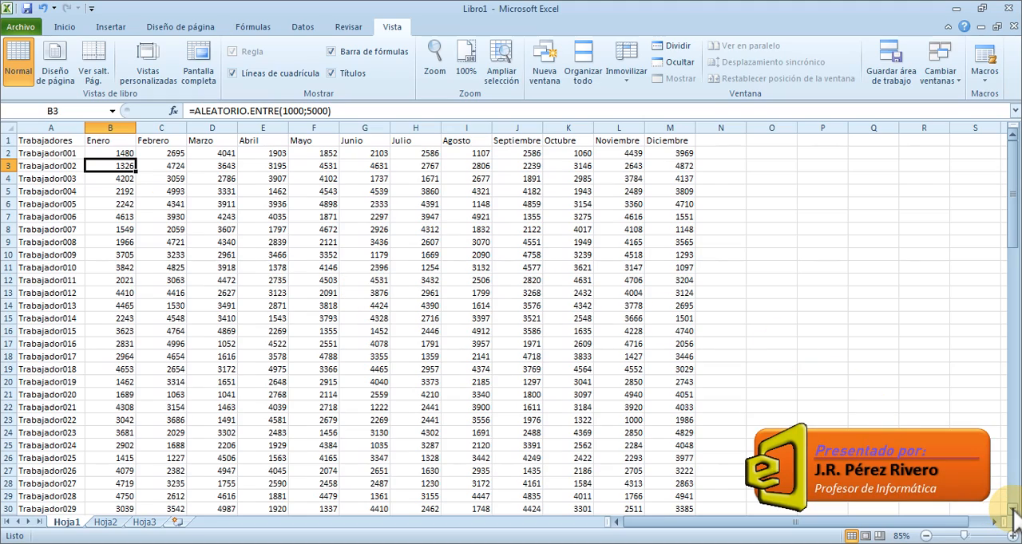
pyautogui.moveTo(1012, 511); pyautogui.dragTo(1012, 511)
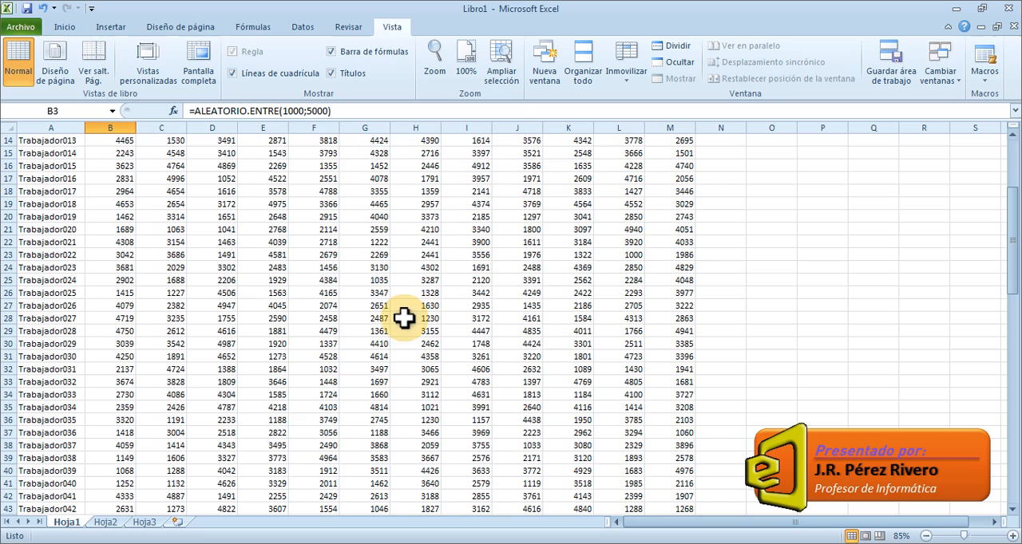
pyautogui.click(329, 334)
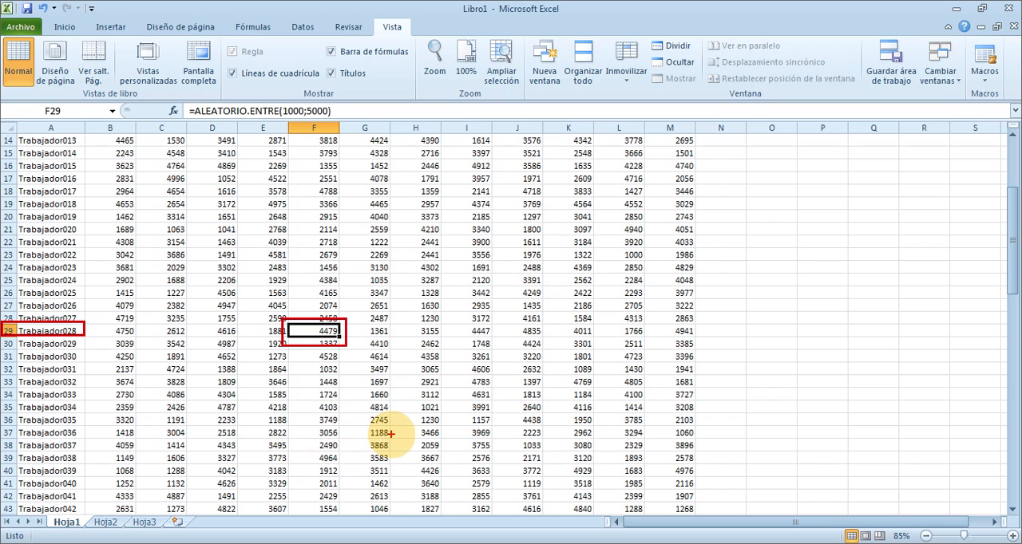
pyautogui.scroll(-8, 423, 381)
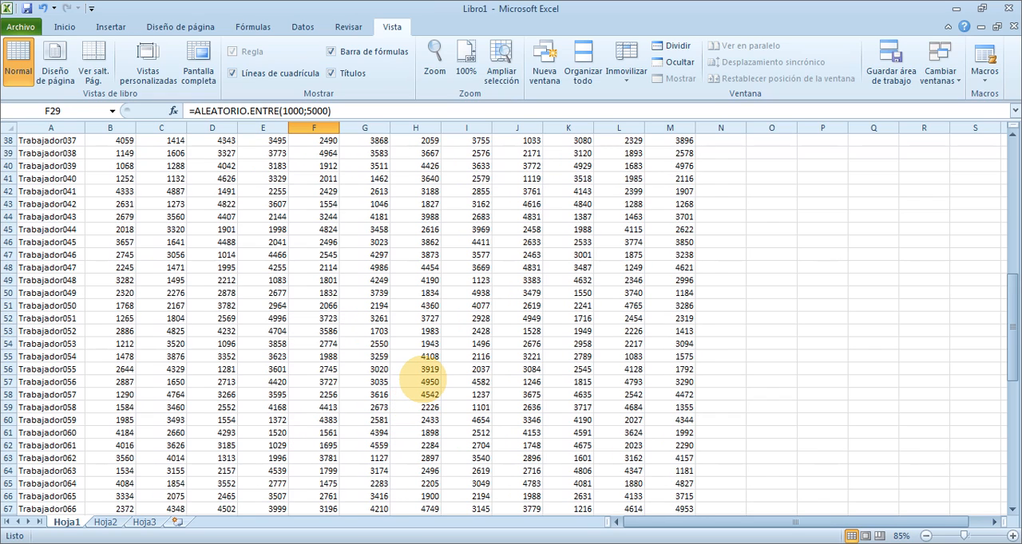
pyautogui.click(478, 383)
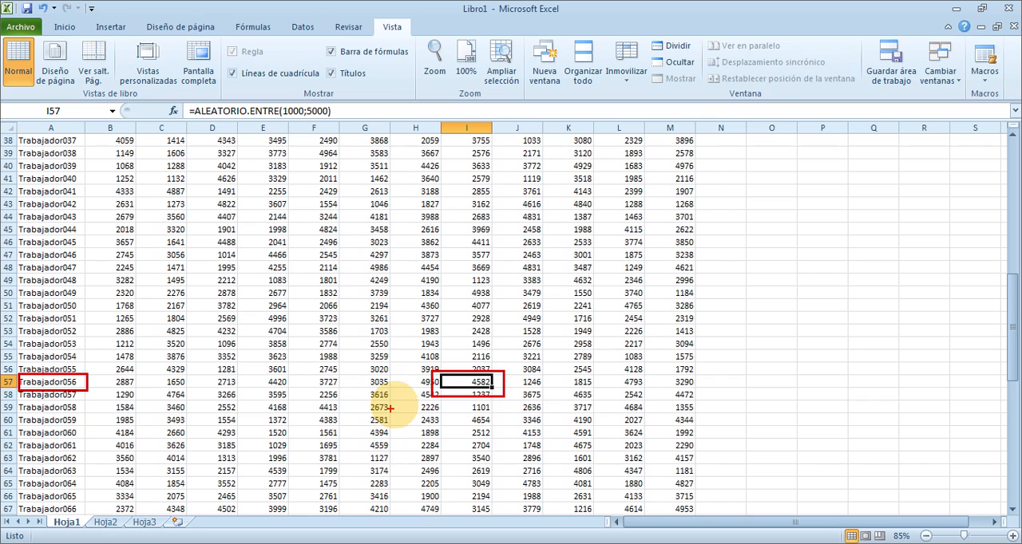
pyautogui.click(994, 522)
pyautogui.click(994, 522)
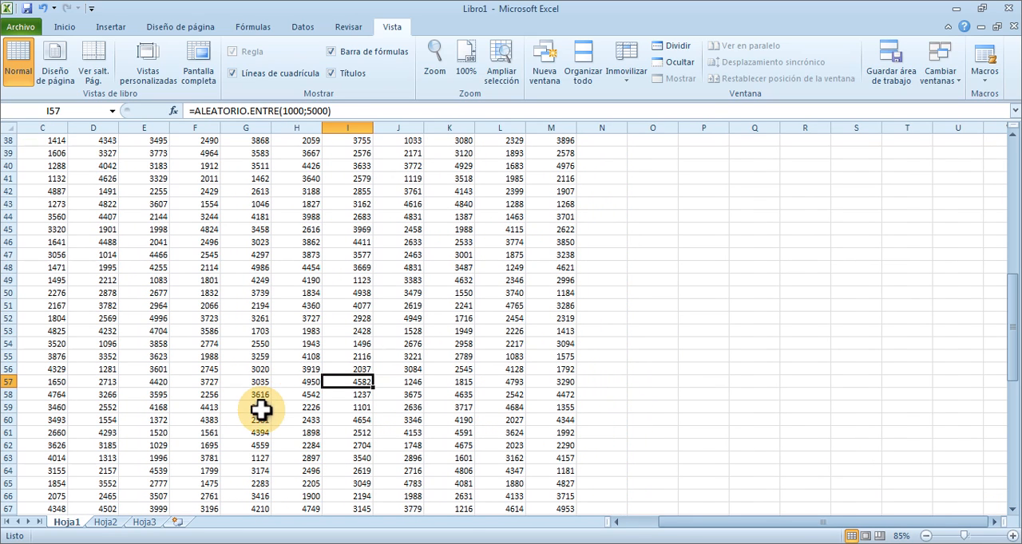
pyautogui.click(246, 445)
pyautogui.scroll(-7, 246, 445)
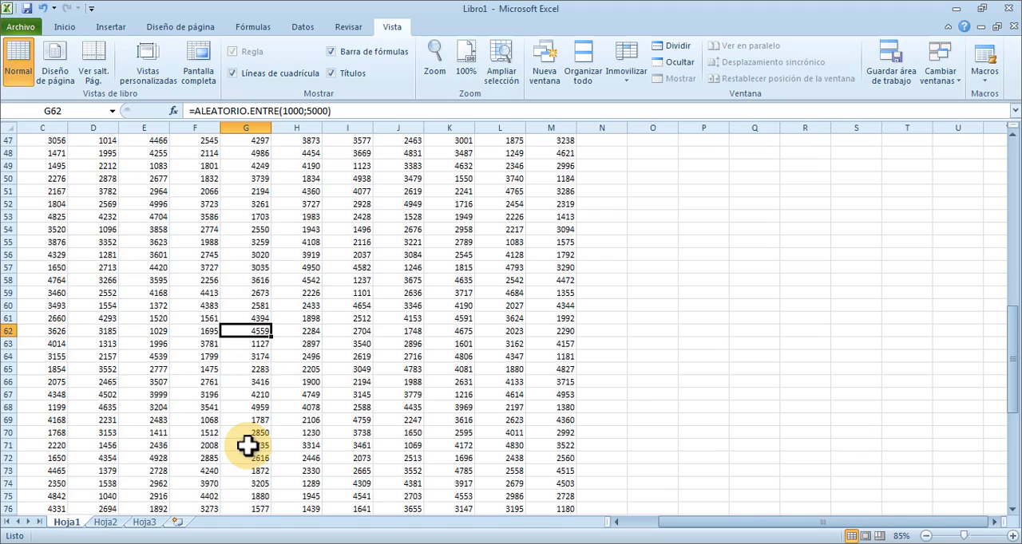
pyautogui.click(94, 395)
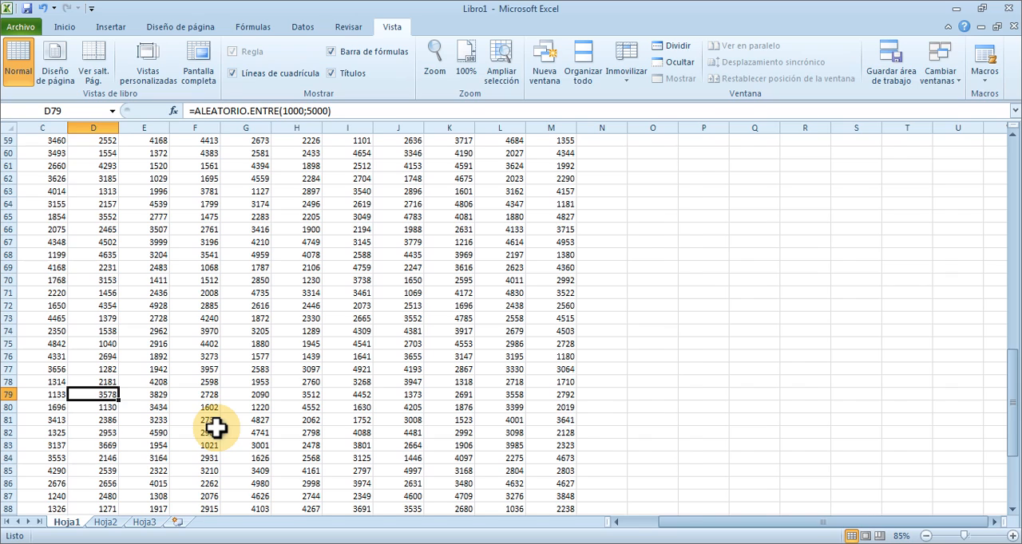
# Freeze panes at cell B2 to keep header row 1 and worker column A visible.
pyautogui.hotkey('ctrl', 'Home')
pyautogui.click(118, 151)
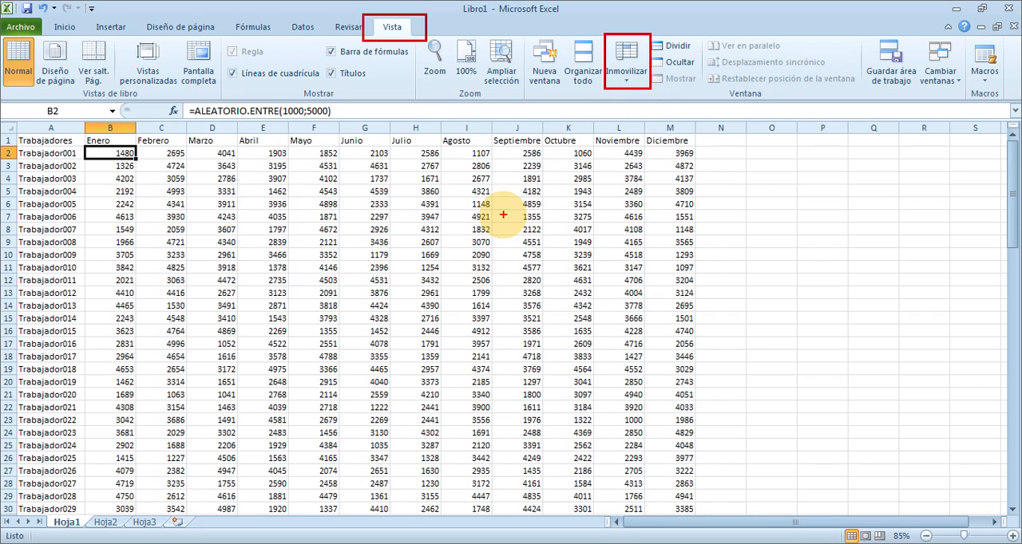
pyautogui.click(628, 78)
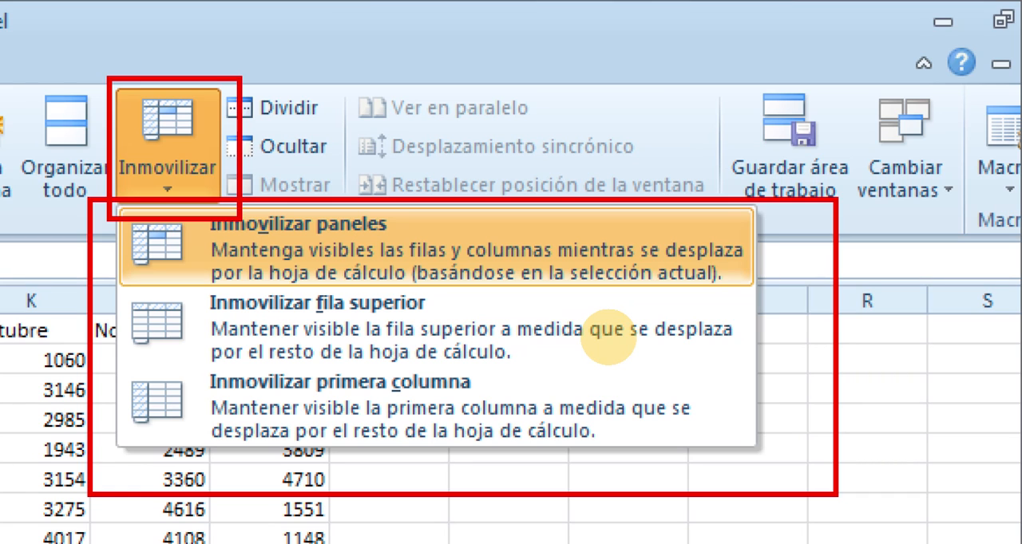
pyautogui.press('Escape')
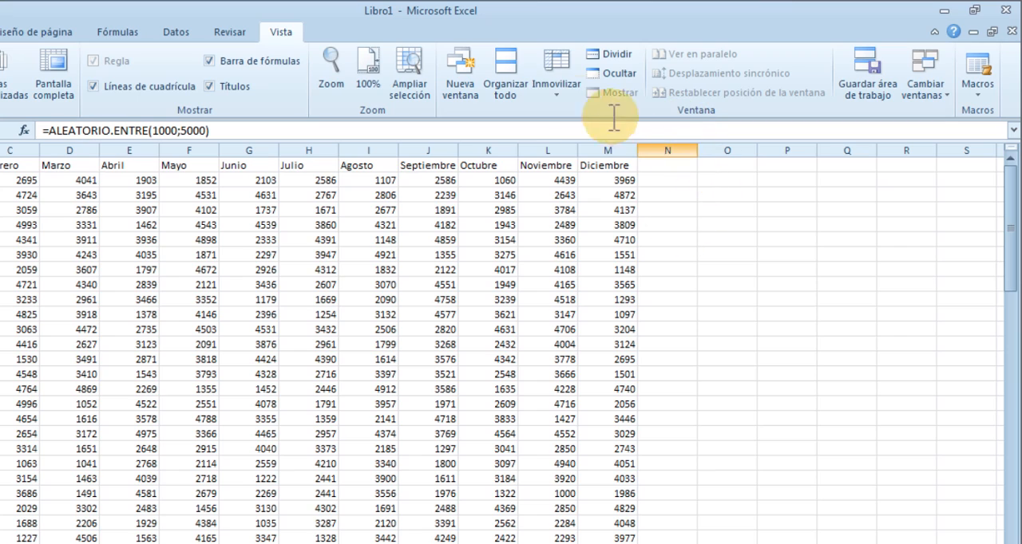
pyautogui.click(555, 91)
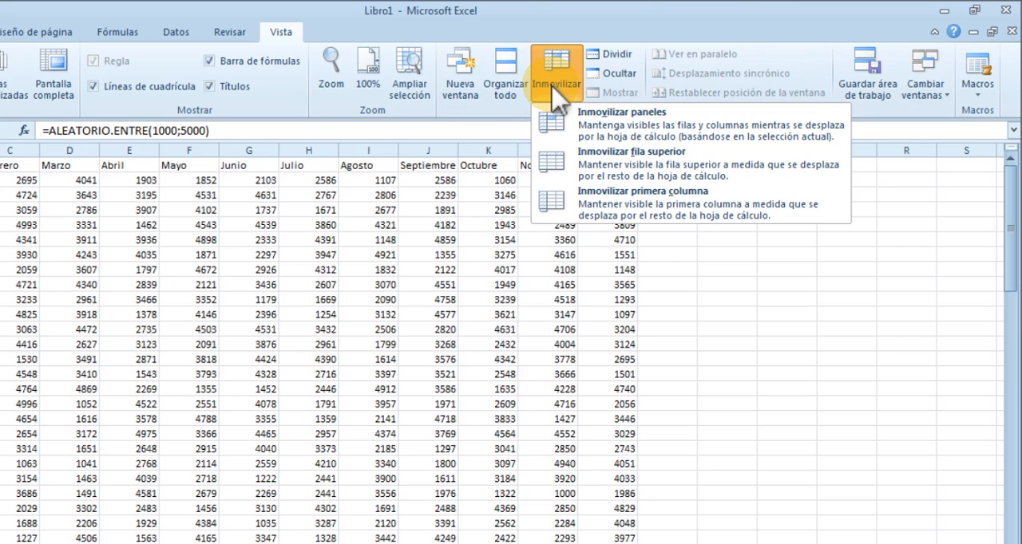
pyautogui.click(653, 131)
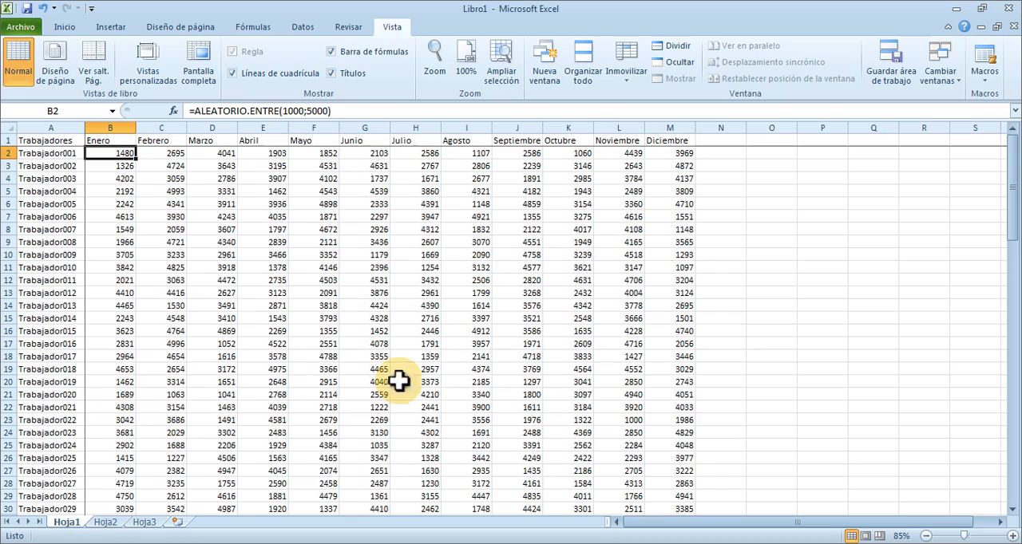
# Check the frozen month headers and worker labels while browsing down and across the table.
pyautogui.click(481, 381)
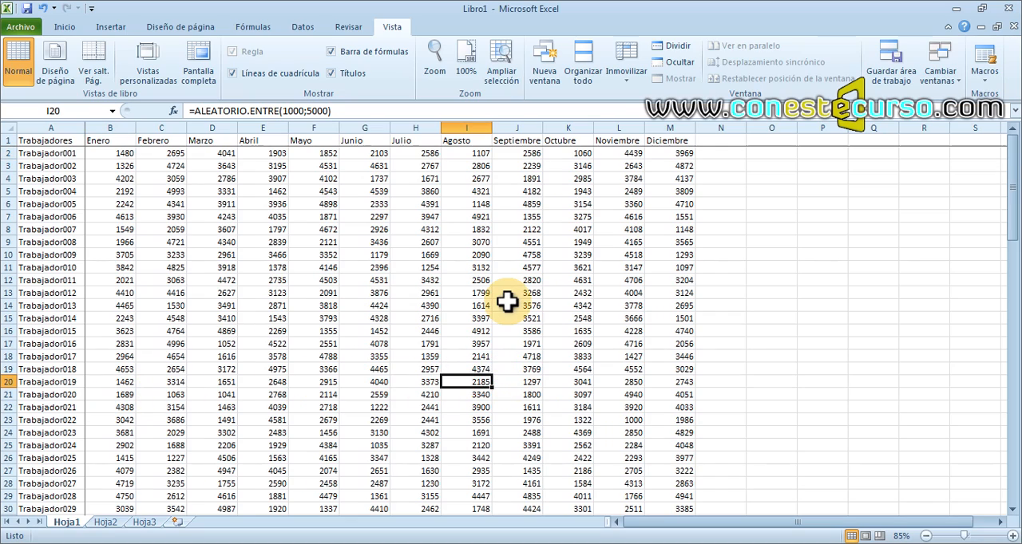
pyautogui.scroll(-6, 507, 300)
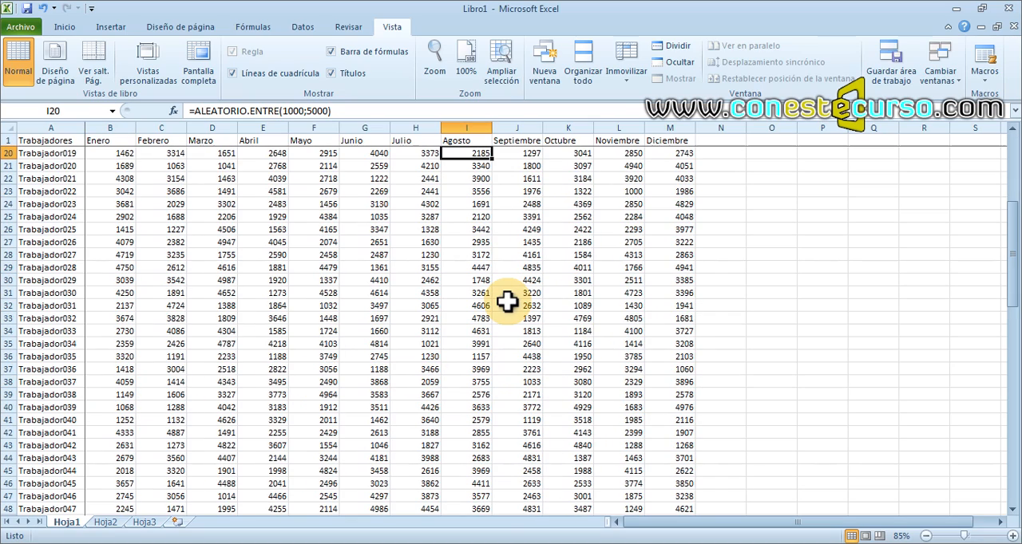
pyautogui.scroll(3, 507, 300)
pyautogui.scroll(-2, 504, 300)
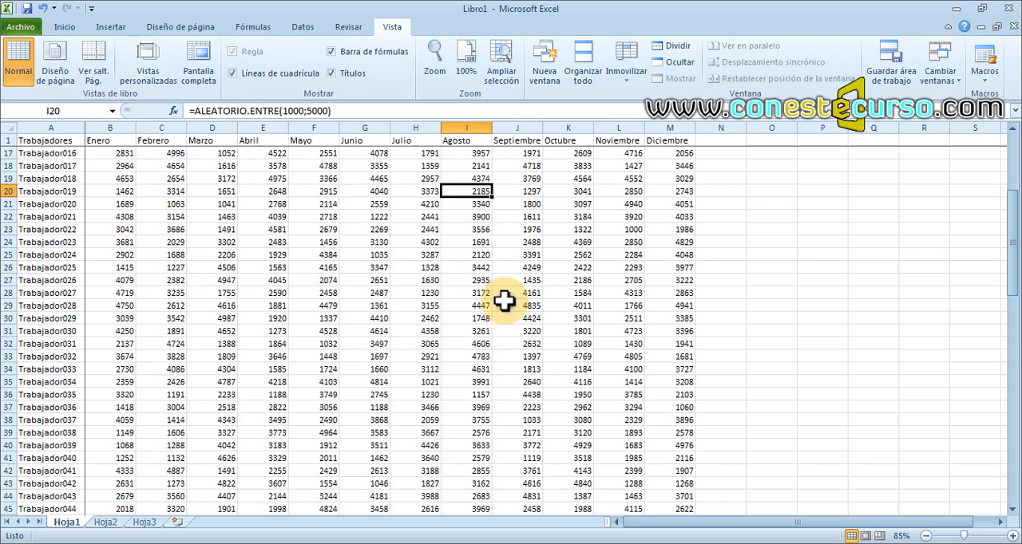
pyautogui.scroll(-1, 504, 300)
pyautogui.scroll(1, 504, 300)
pyautogui.click(196, 293)
pyautogui.scroll(-3, 196, 293)
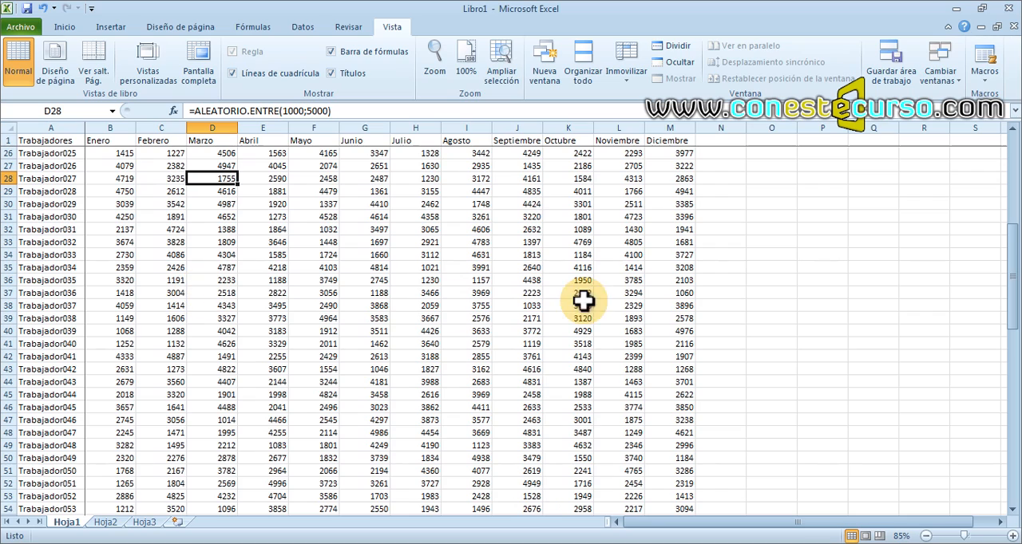
pyautogui.click(682, 326)
pyautogui.scroll(-10, 683, 325)
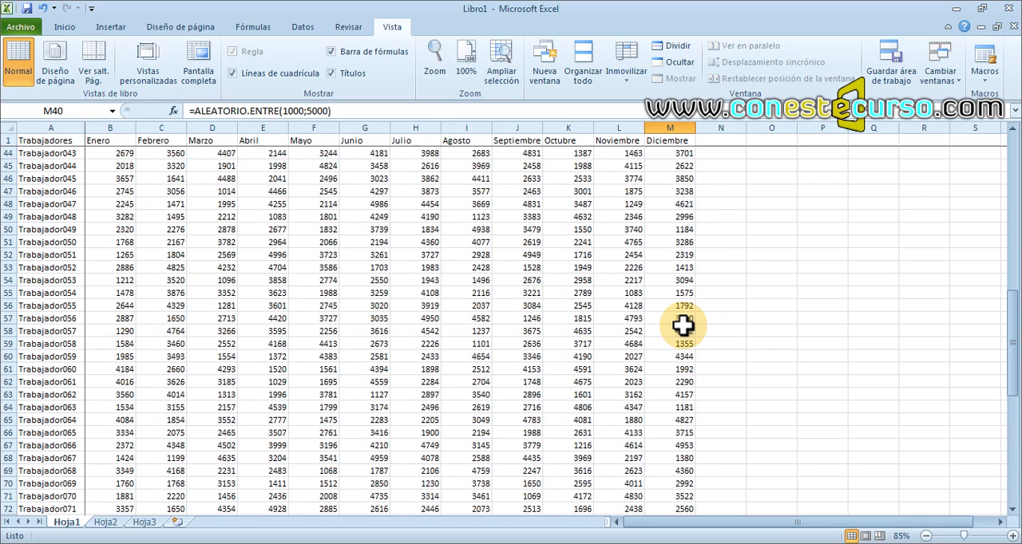
pyautogui.click(999, 522)
pyautogui.moveTo(999, 522); pyautogui.dragTo(999, 523)
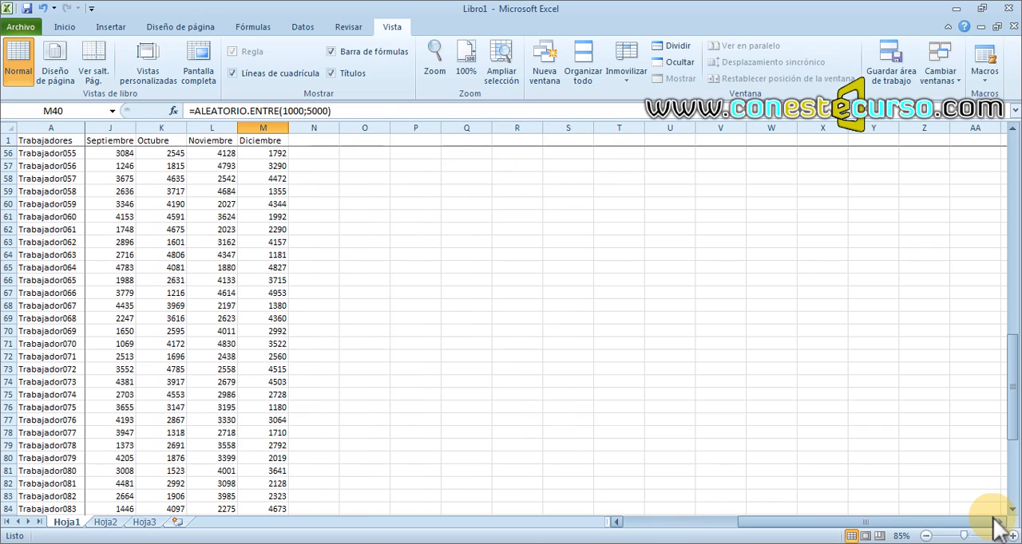
# Check the frozen month headers and worker labels for cells K73 and J58 while browsing back toward the earlier months.
pyautogui.click(163, 368)
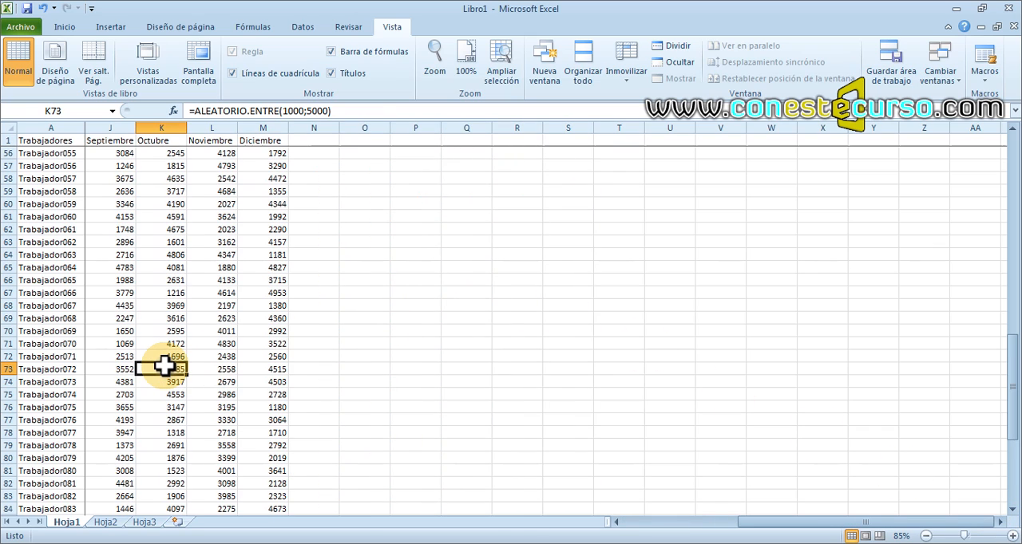
pyautogui.click(100, 178)
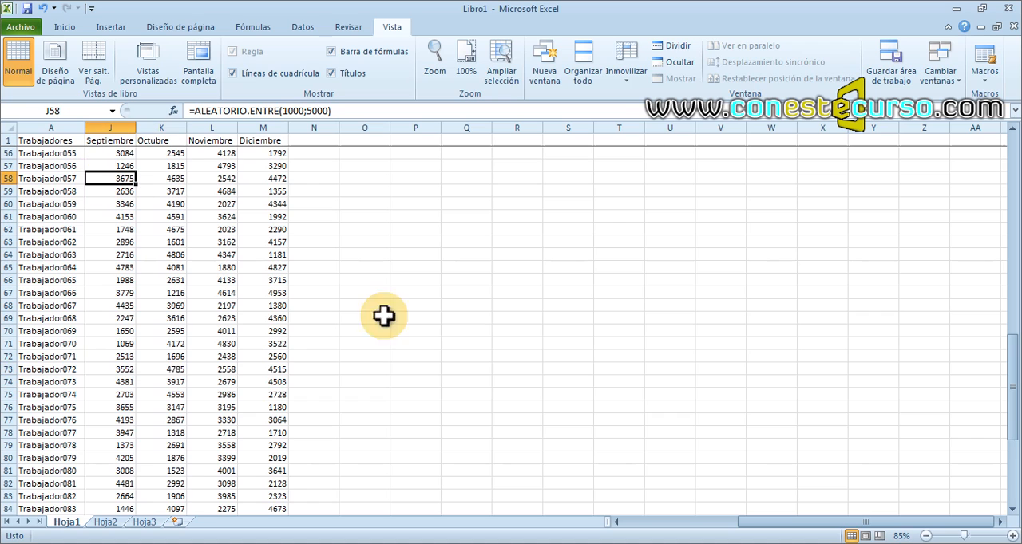
pyautogui.click(616, 522)
pyautogui.click(617, 522)
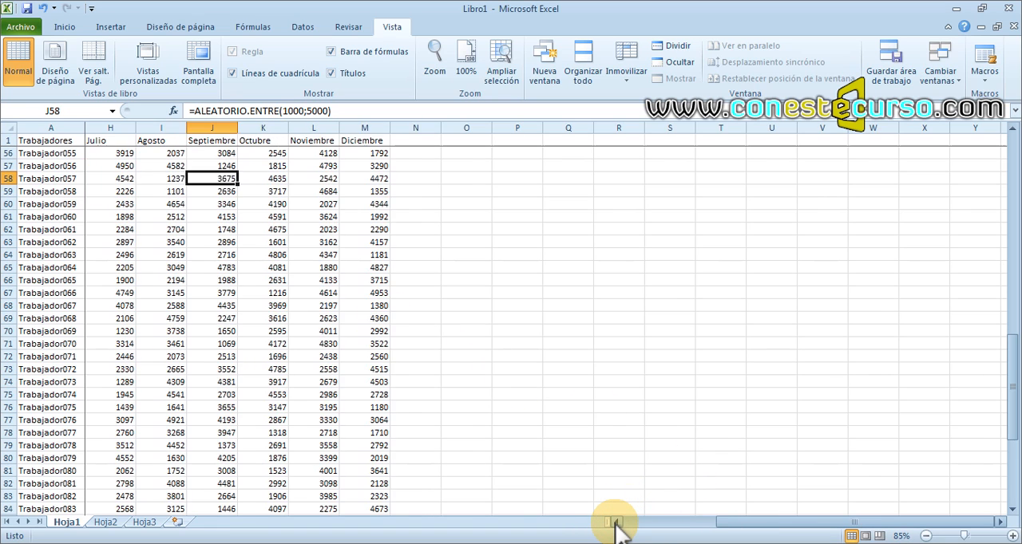
pyautogui.click(616, 522)
pyautogui.click(616, 522)
pyautogui.click(616, 522)
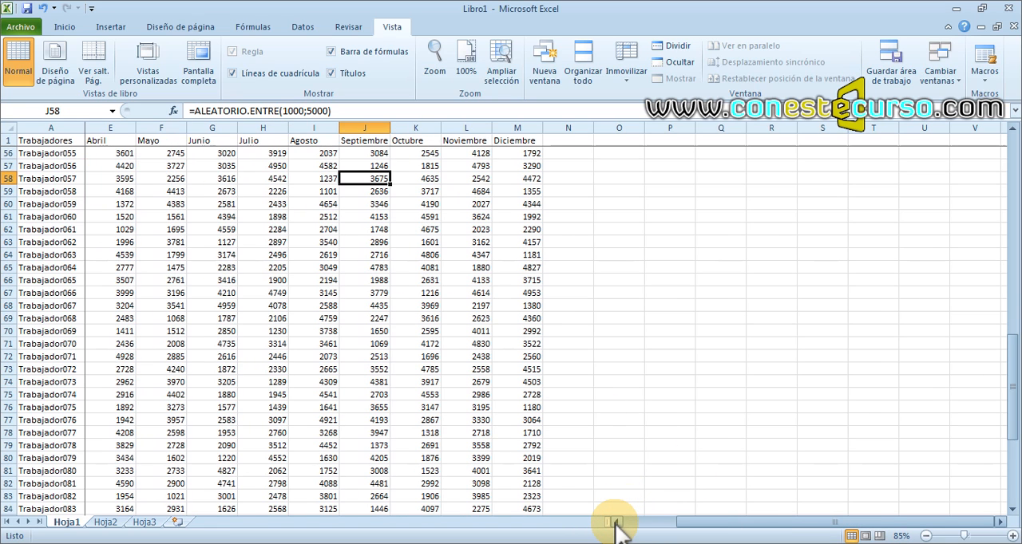
# Recalculate the random values and return to the start of the table at cell B2.
pyautogui.click(119, 279)
pyautogui.press('F9')
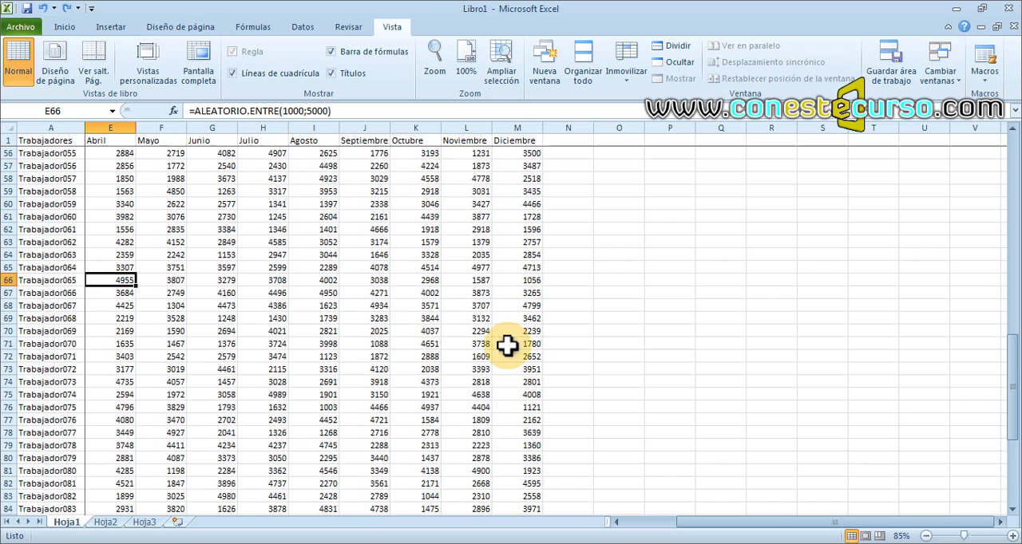
pyautogui.hotkey('ctrl', 'Home')
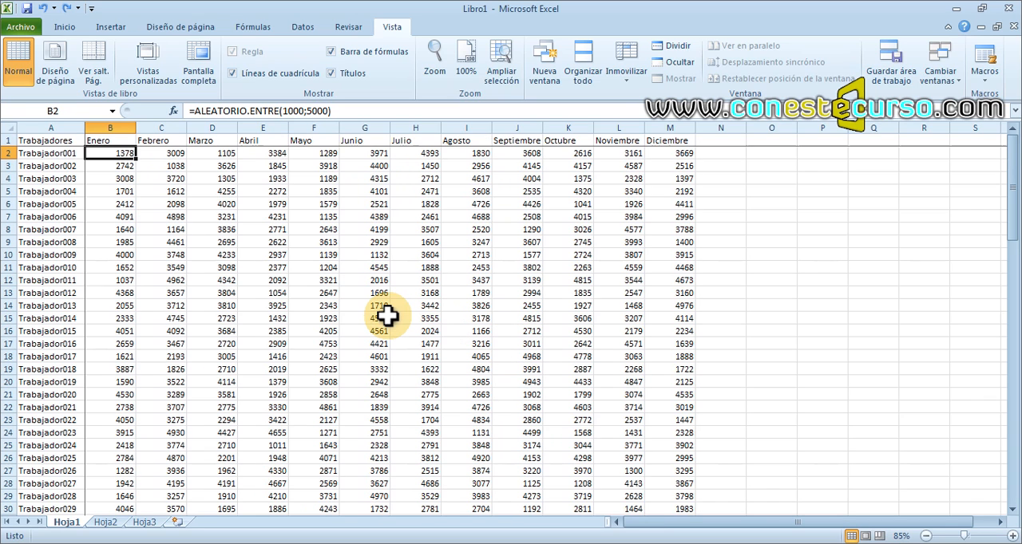
# Review the frozen areas by highlighting the month headers B1:M1 and the worker labels in A2:A27.
pyautogui.click(110, 140)
pyautogui.moveTo(173, 142); pyautogui.dragTo(678, 141)
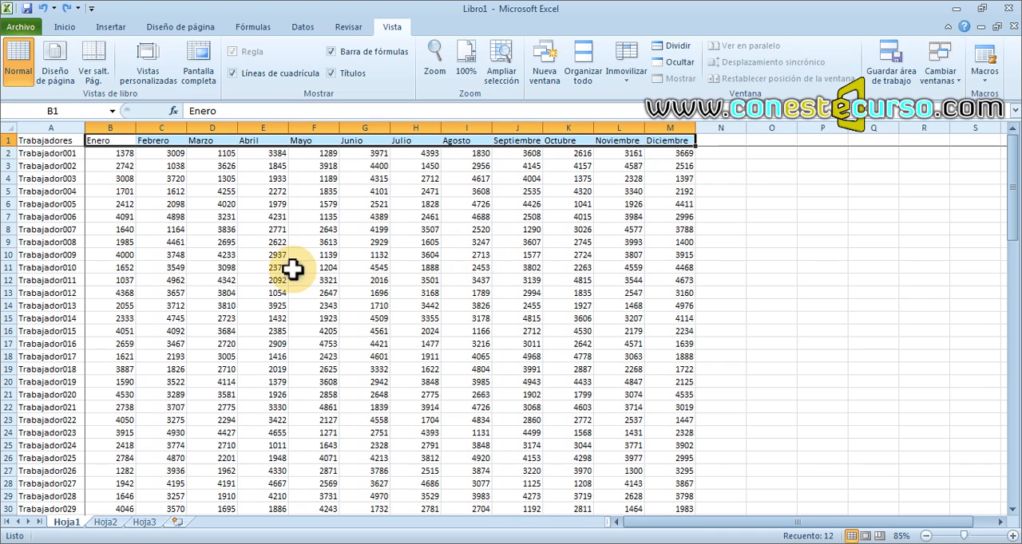
pyautogui.moveTo(65, 153); pyautogui.dragTo(18, 469)
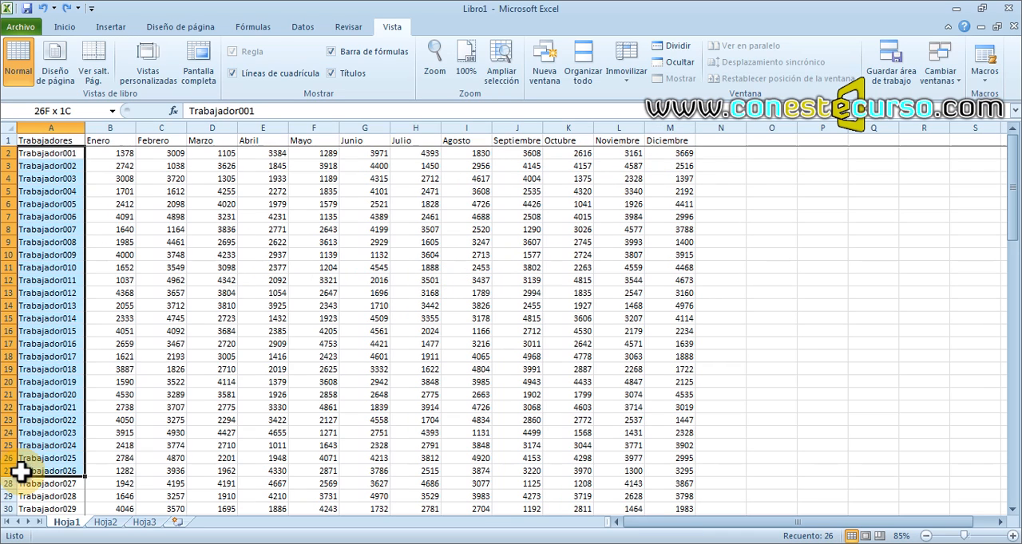
pyautogui.click(367, 332)
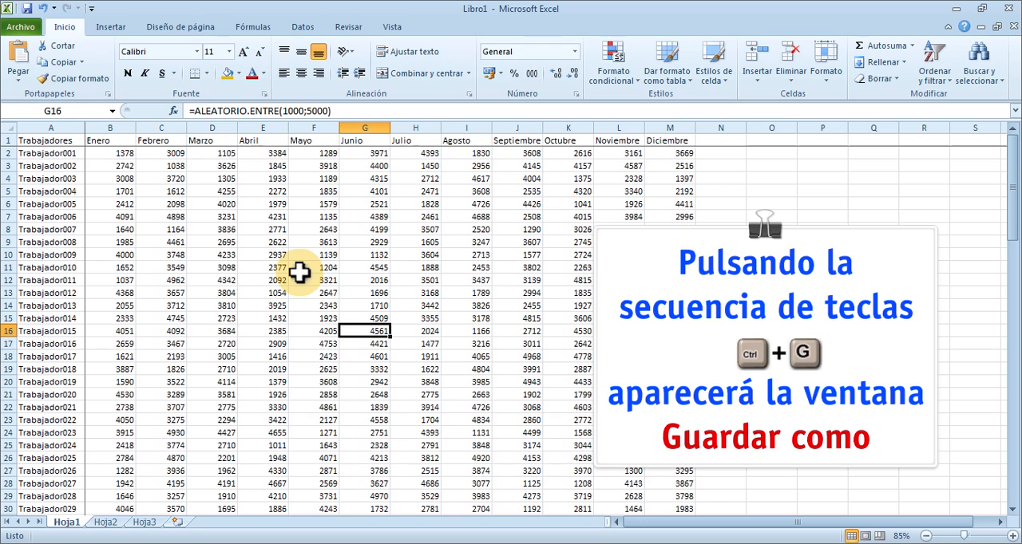
# Save the workbook to the Escritorio folder as an Excel workbook (*.xlsx) named DemostracionExcel.
pyautogui.hotkey('ctrl', 'g')
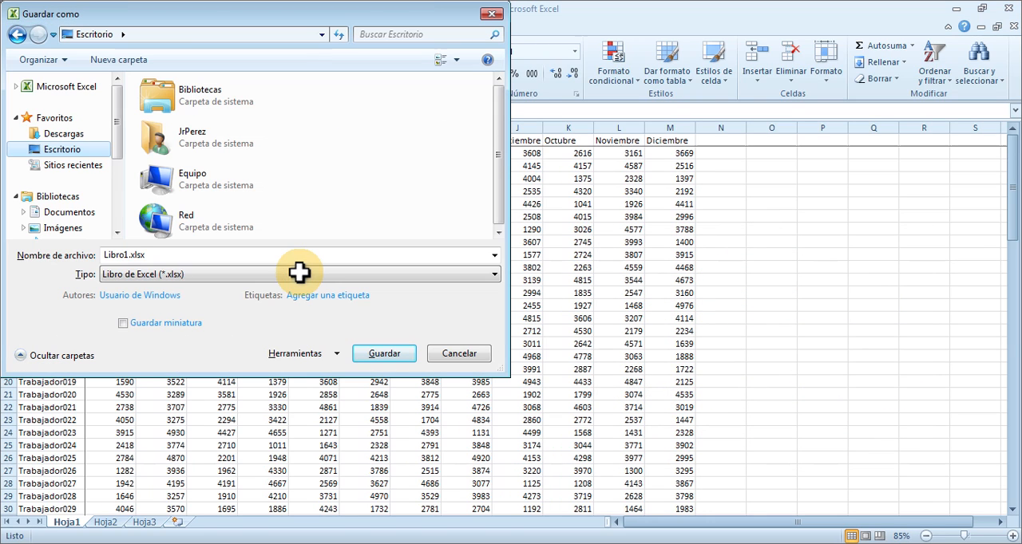
pyautogui.moveTo(496, 160); pyautogui.dragTo(495, 162)
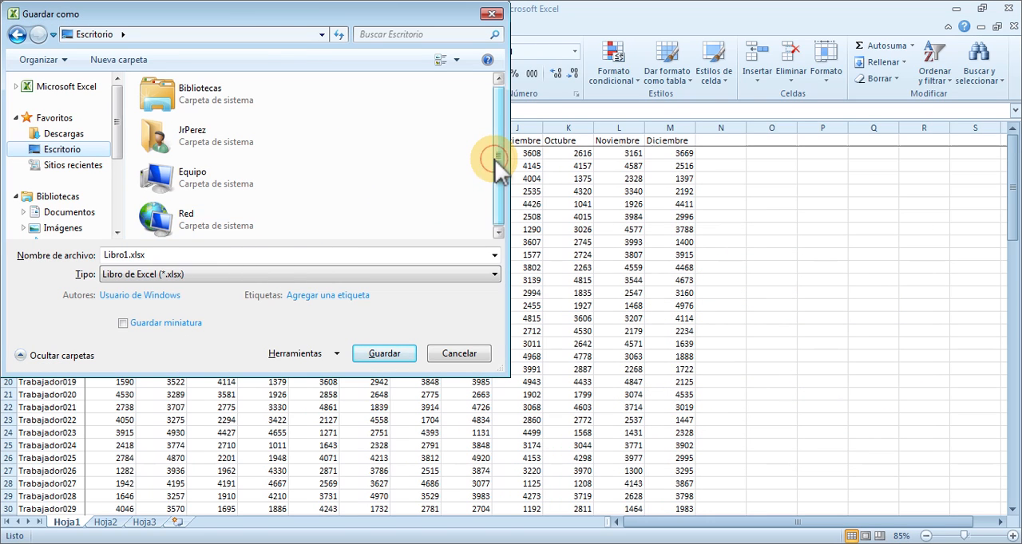
pyautogui.doubleClick(168, 256)
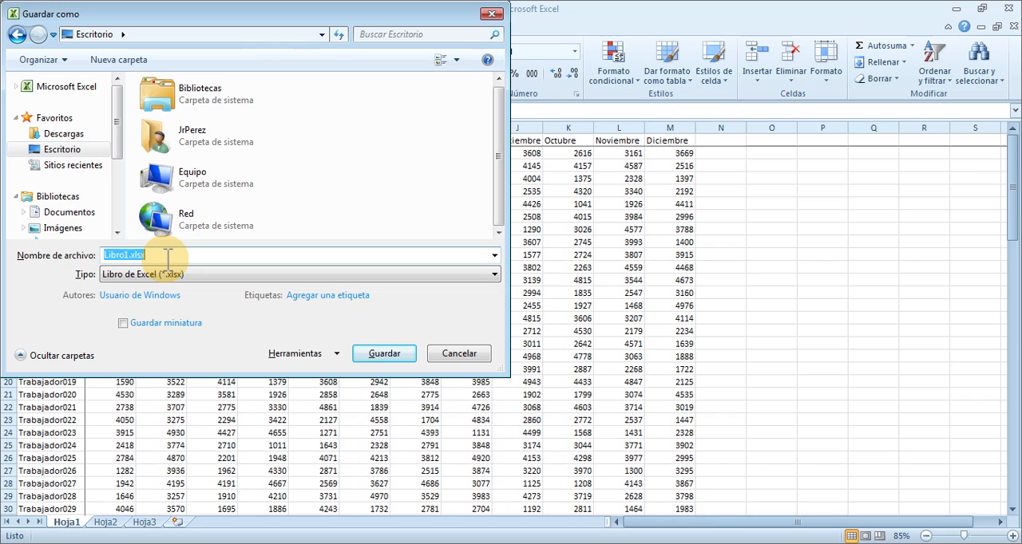
pyautogui.write('DemostracionE')
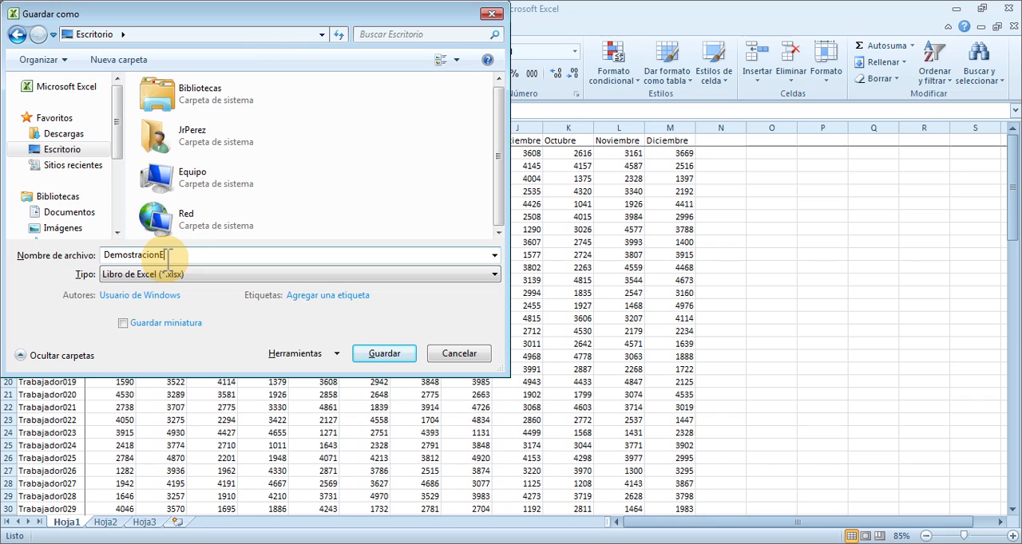
pyautogui.write('xcel')
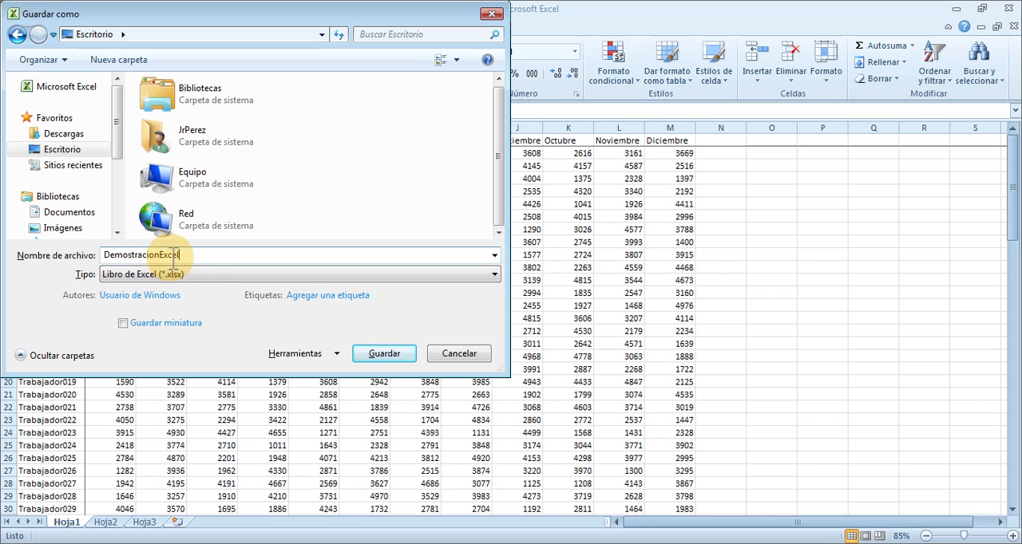
pyautogui.press('Tab')
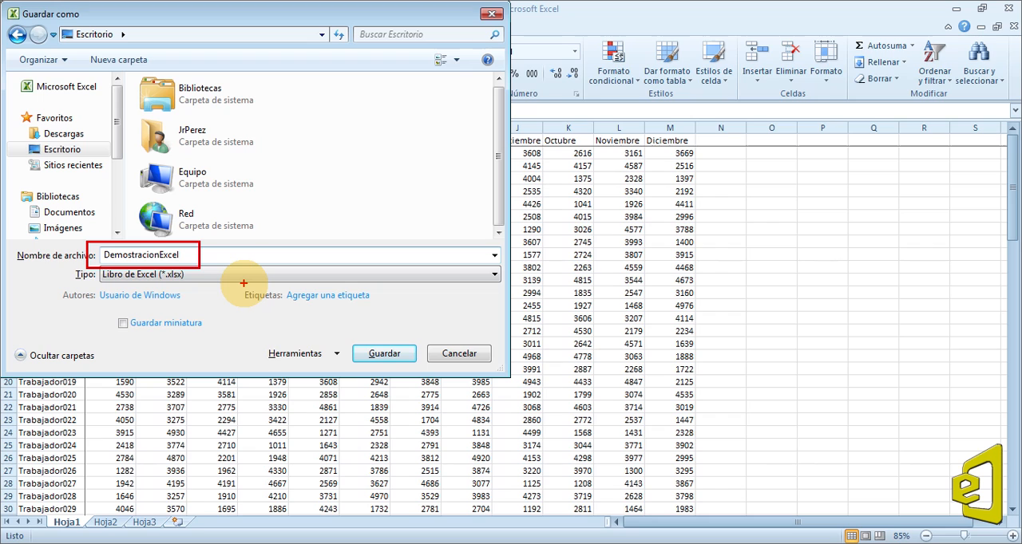
pyautogui.click(376, 351)
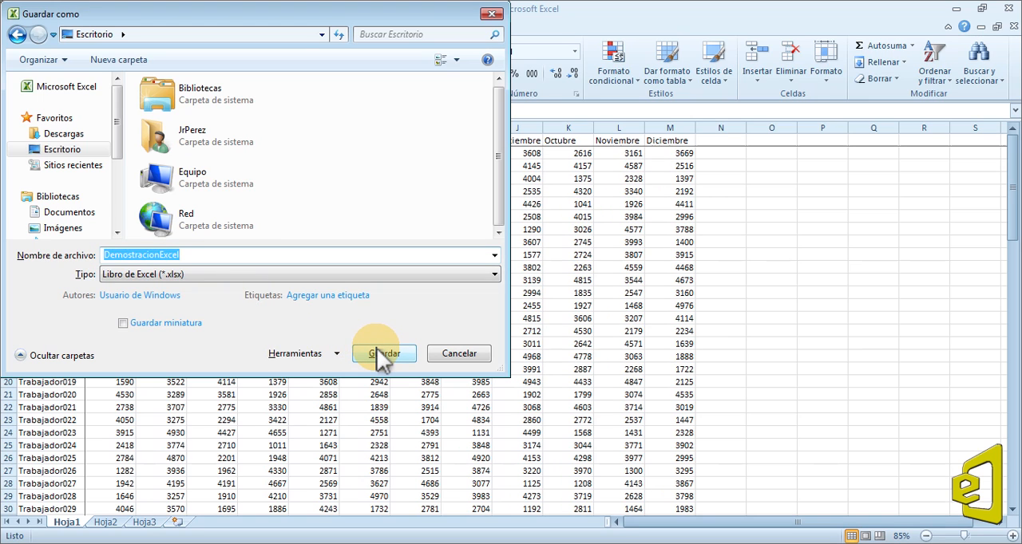
pyautogui.click(377, 348)
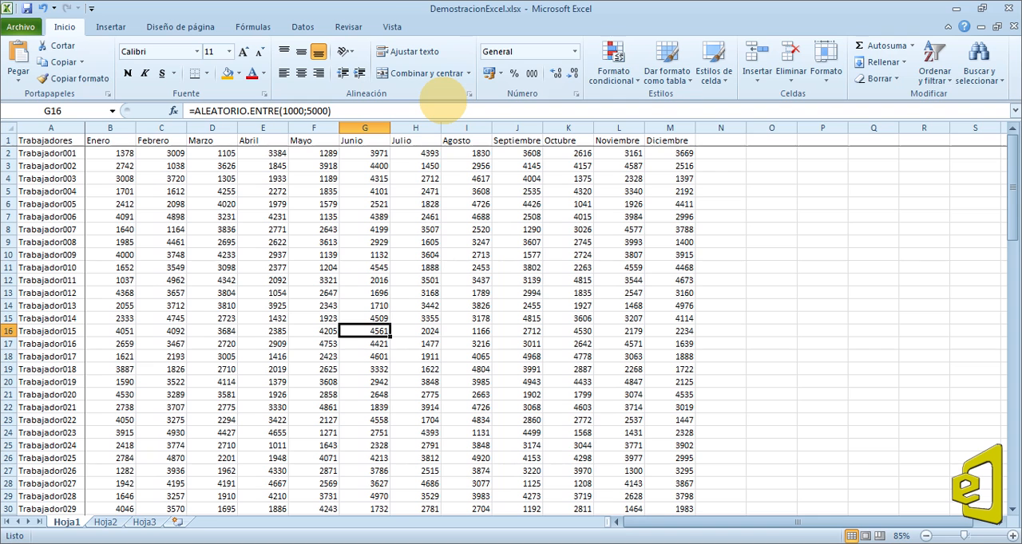
# Apply the Número format to all the monthly values in range B2:M101.
pyautogui.click(444, 266)
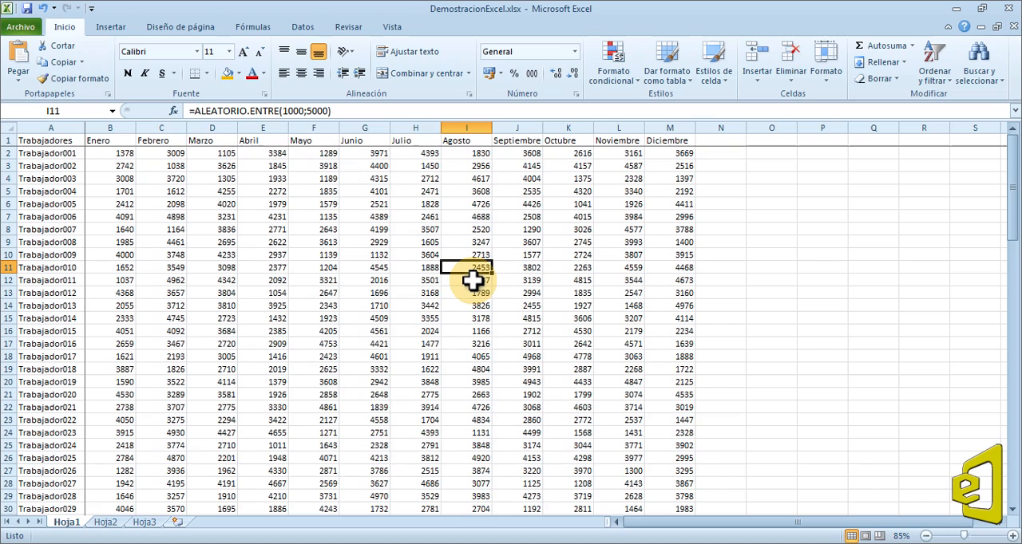
pyautogui.scroll(-17, 473, 280)
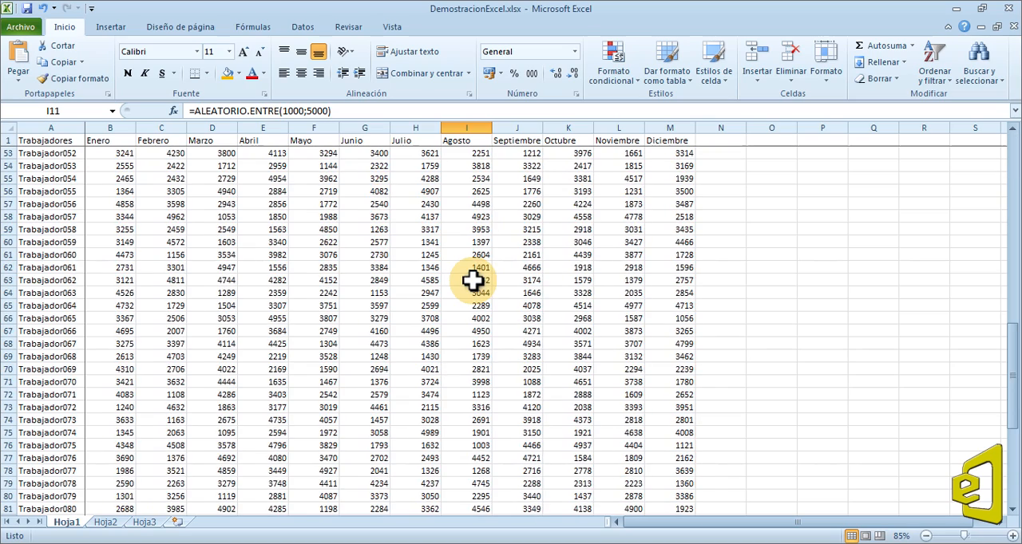
pyautogui.scroll(-9, 472, 279)
pyautogui.click(679, 419)
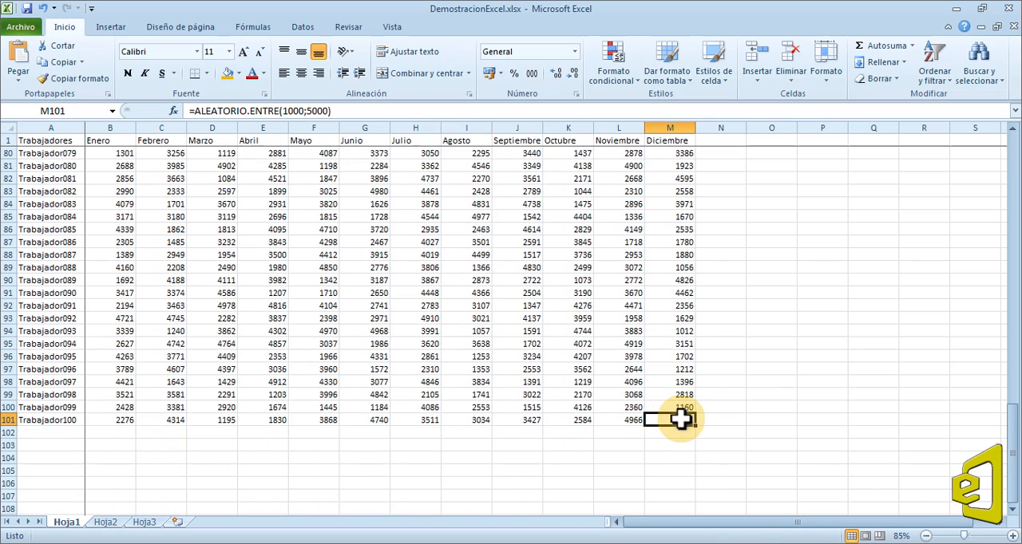
pyautogui.moveTo(680, 419); pyautogui.dragTo(119, 156)
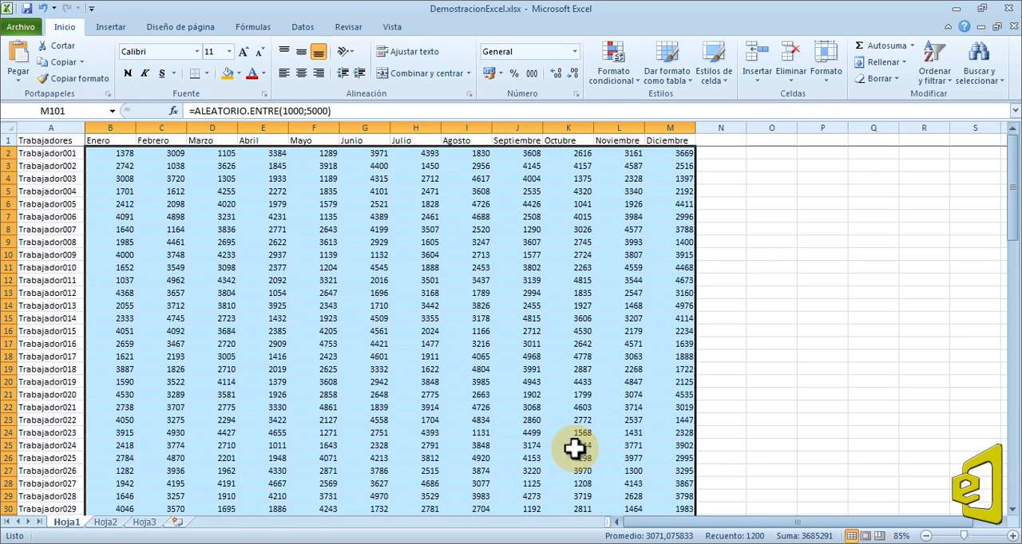
pyautogui.click(573, 52)
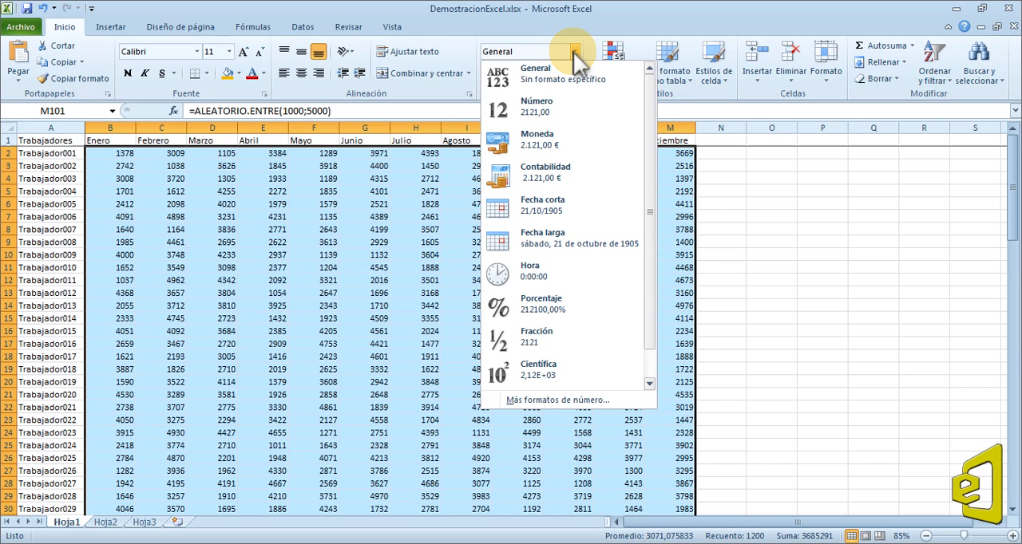
pyautogui.click(565, 108)
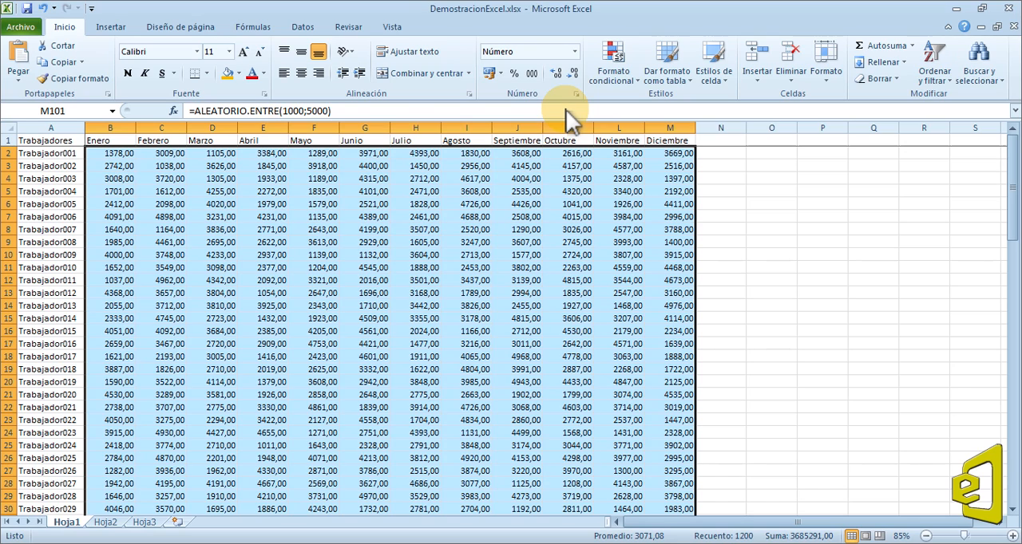
# Set the selected values' number format to 0 decimal places with the thousands separator (.) enabled.
pyautogui.click(573, 51)
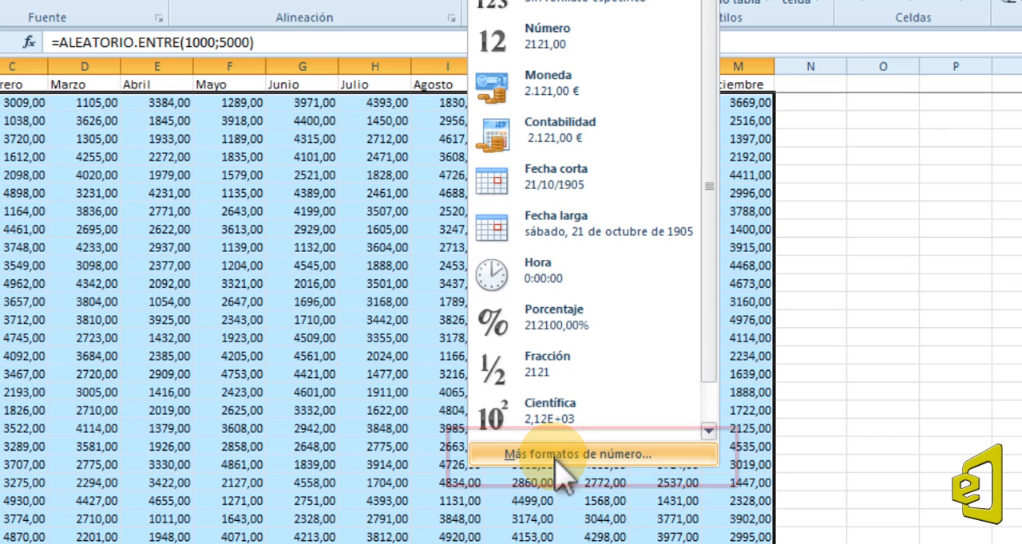
pyautogui.click(556, 457)
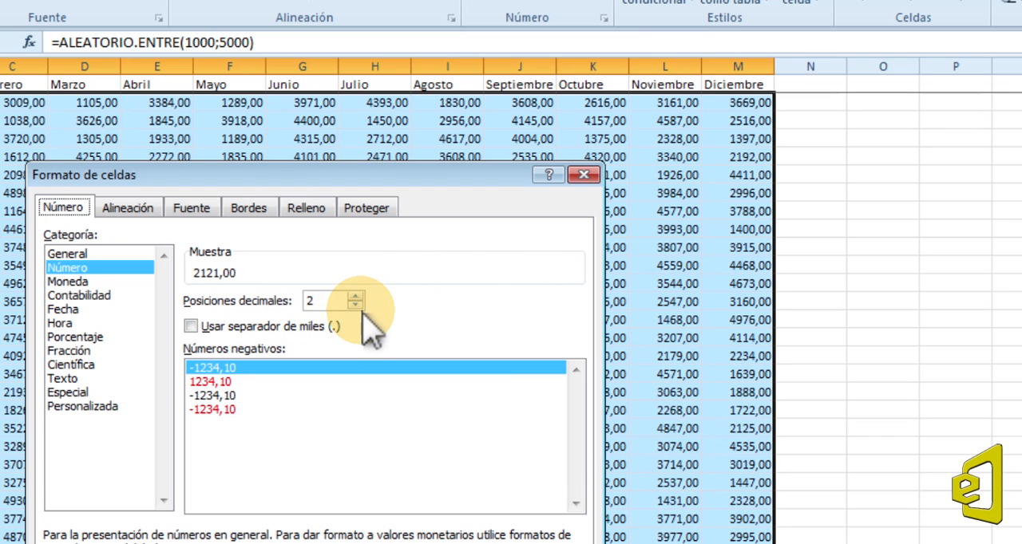
pyautogui.click(356, 305)
pyautogui.click(356, 306)
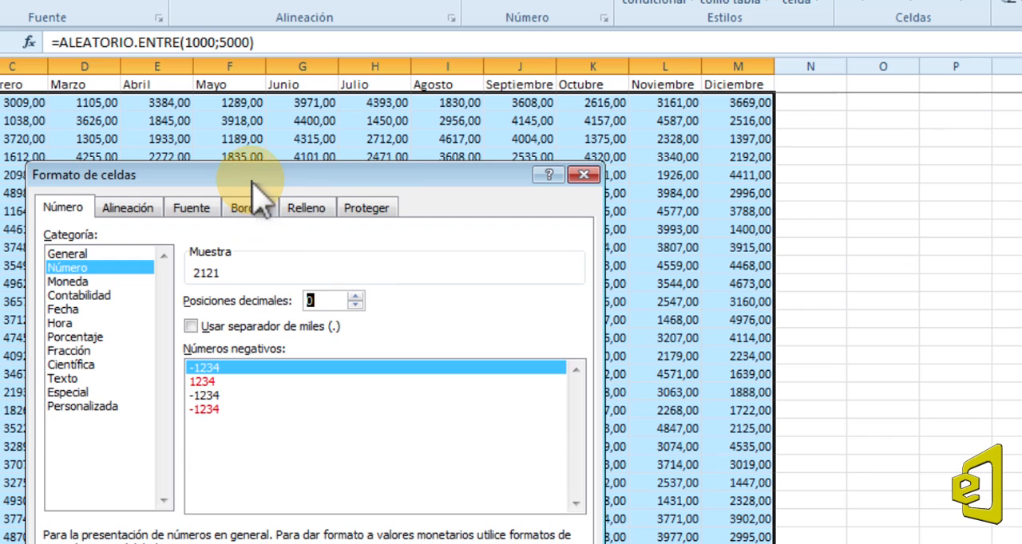
pyautogui.moveTo(257, 180); pyautogui.dragTo(286, 89)
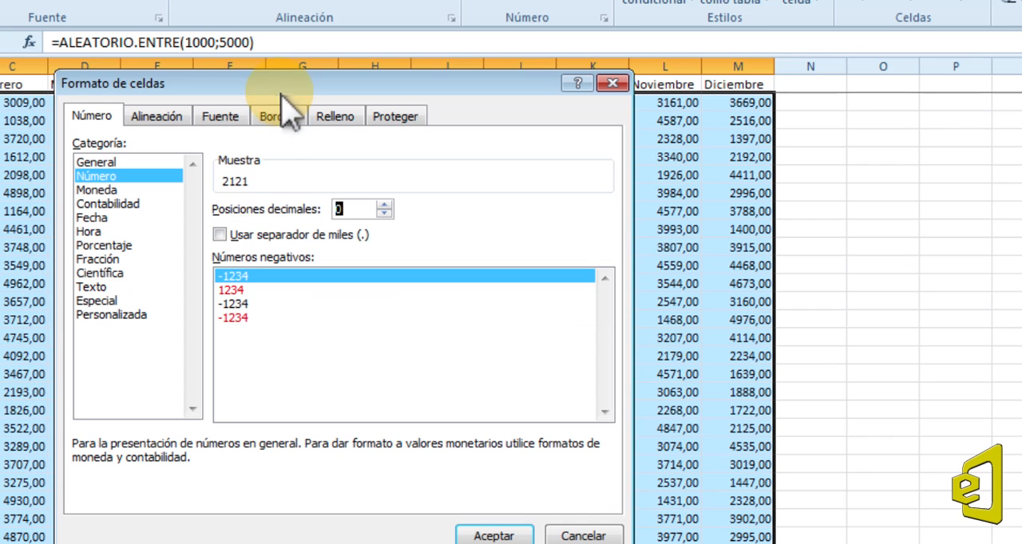
pyautogui.click(234, 236)
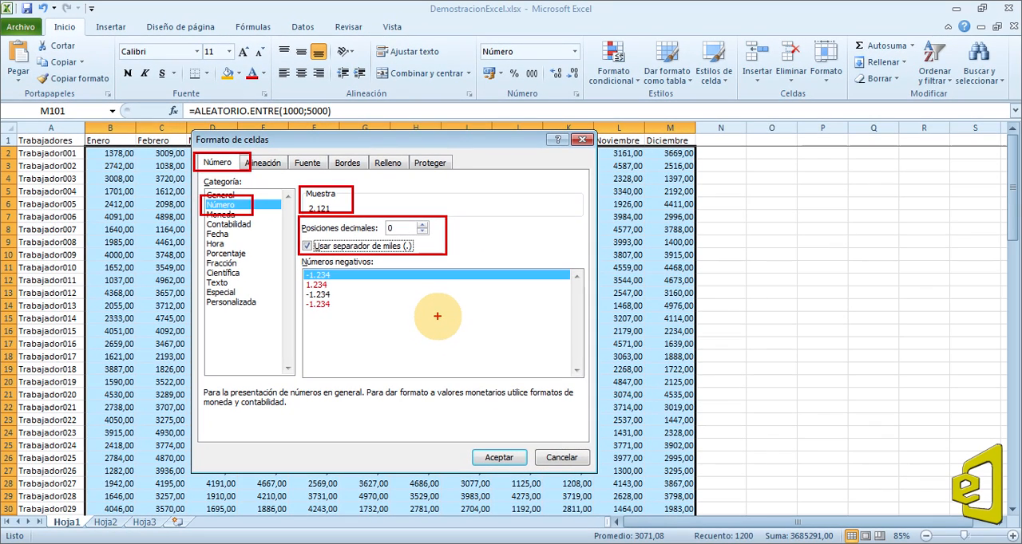
pyautogui.click(501, 457)
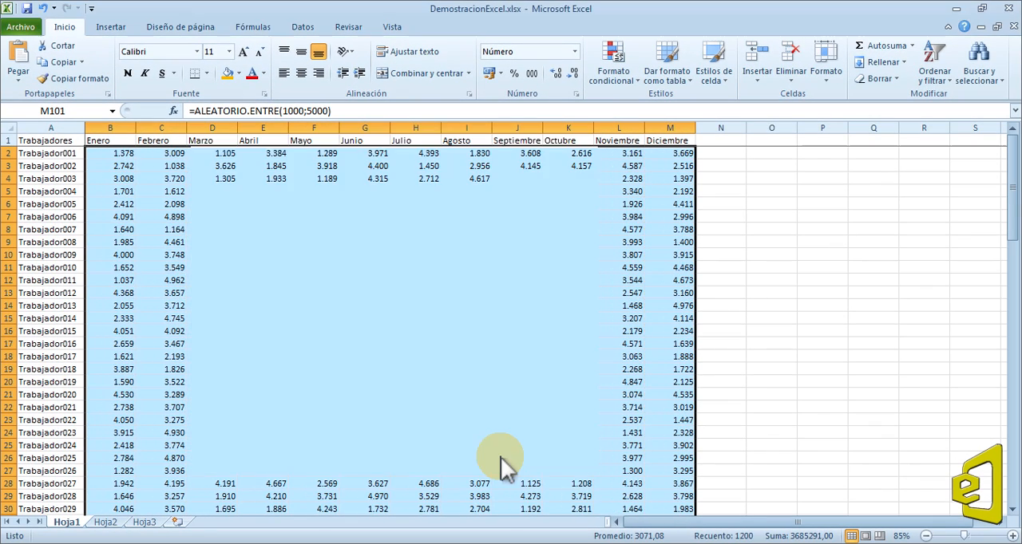
# Recalculate the random monthly values several times to try out the new number format.
pyautogui.click(619, 368)
pyautogui.keyDown('ctrl'); pyautogui.scroll(2, 156, 203); pyautogui.keyUp('ctrl')
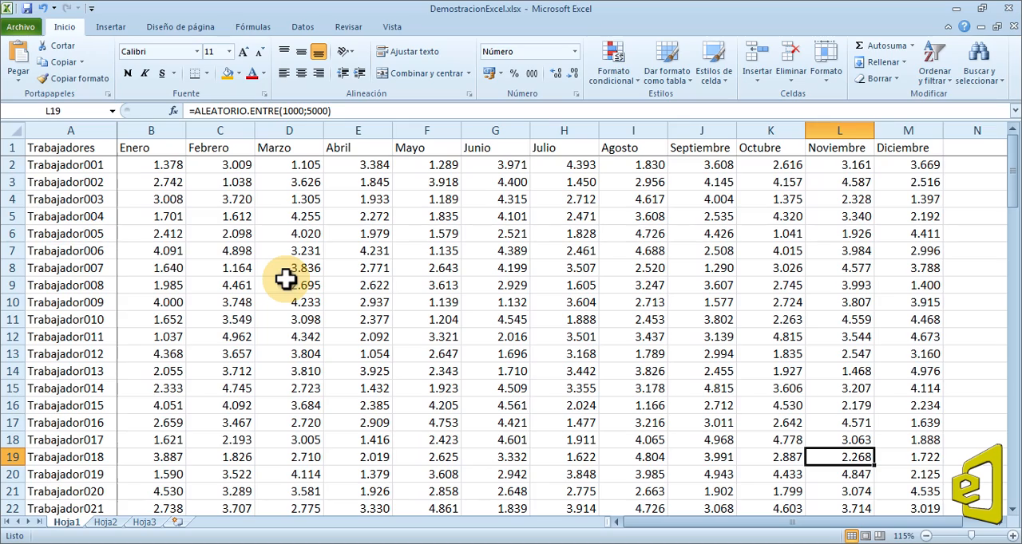
pyautogui.press('F9')
pyautogui.press('F9')
pyautogui.press('F9')
pyautogui.press('F9')
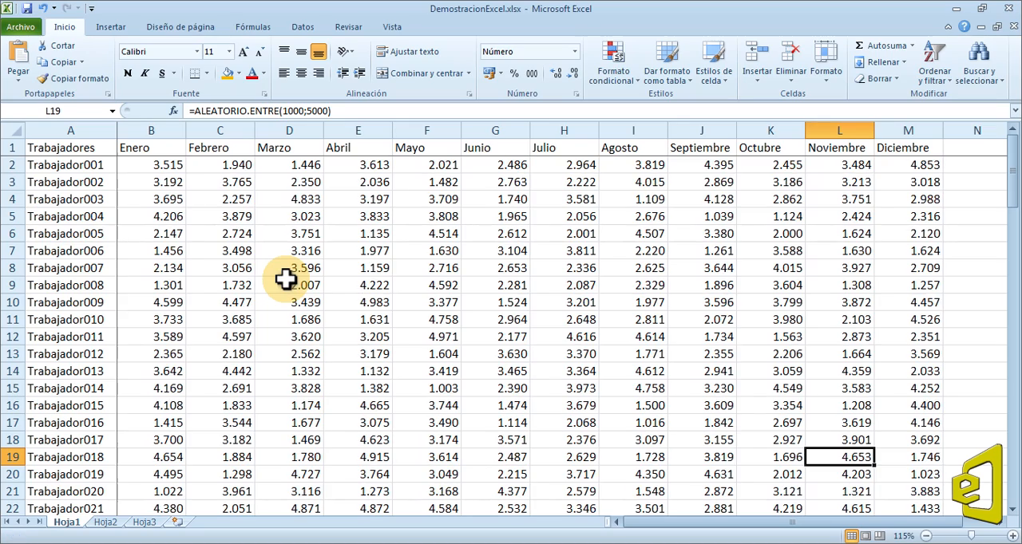
pyautogui.press('F9')
pyautogui.press('F9')
pyautogui.press('F9')
pyautogui.press('F9')
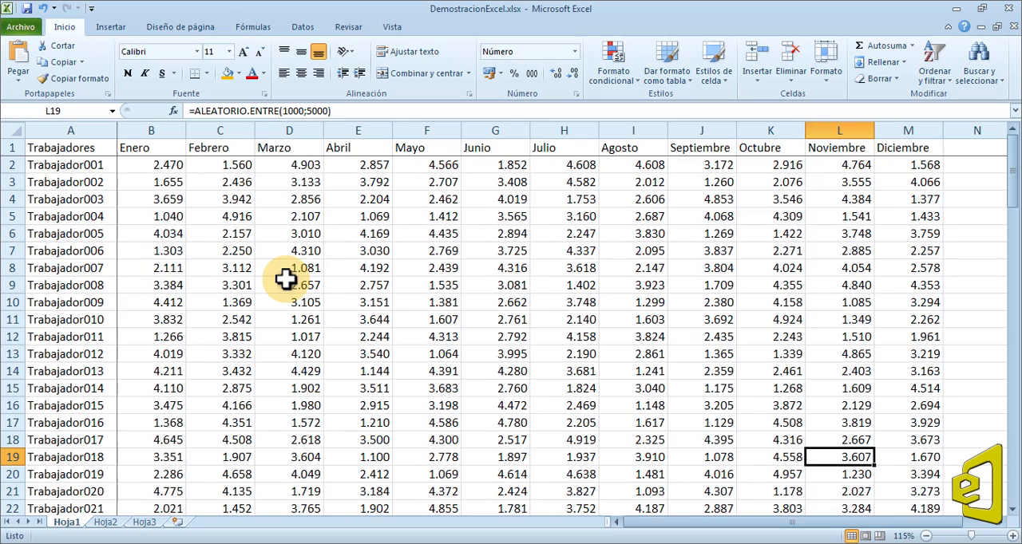
pyautogui.press('F9')
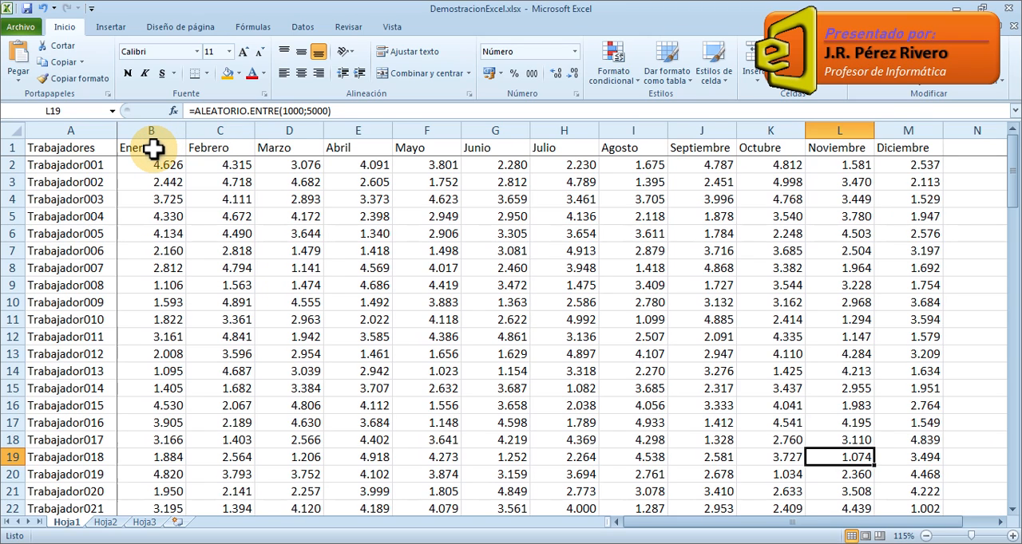
# Center the month headers Enero to Diciembre in B1:M1 and make them bold.
pyautogui.moveTo(153, 148); pyautogui.dragTo(800, 148)
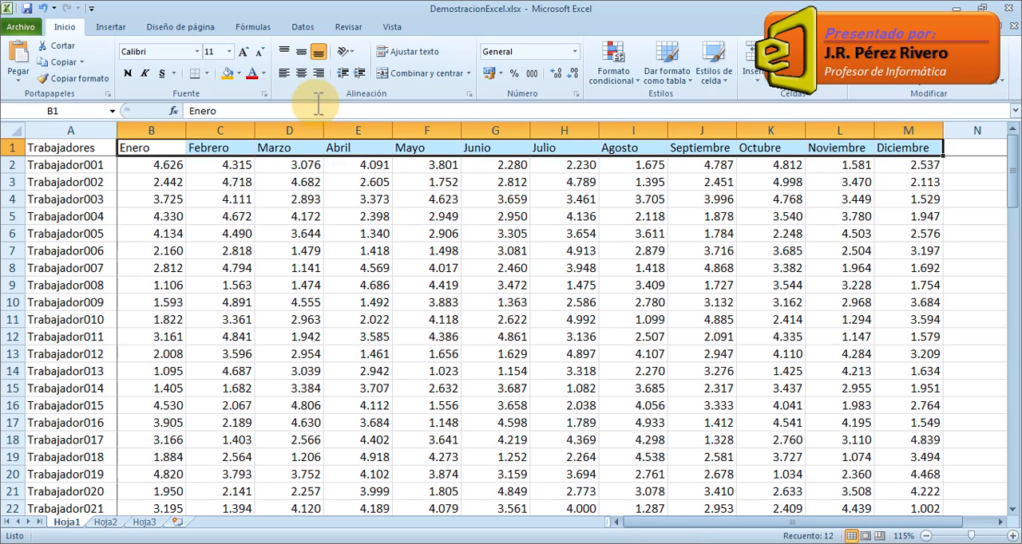
pyautogui.click(303, 73)
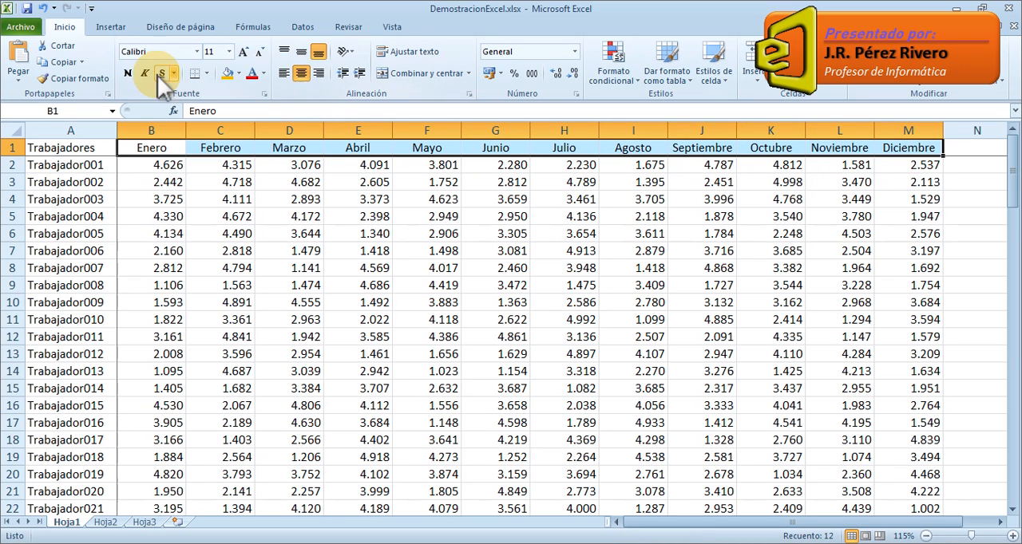
pyautogui.click(129, 74)
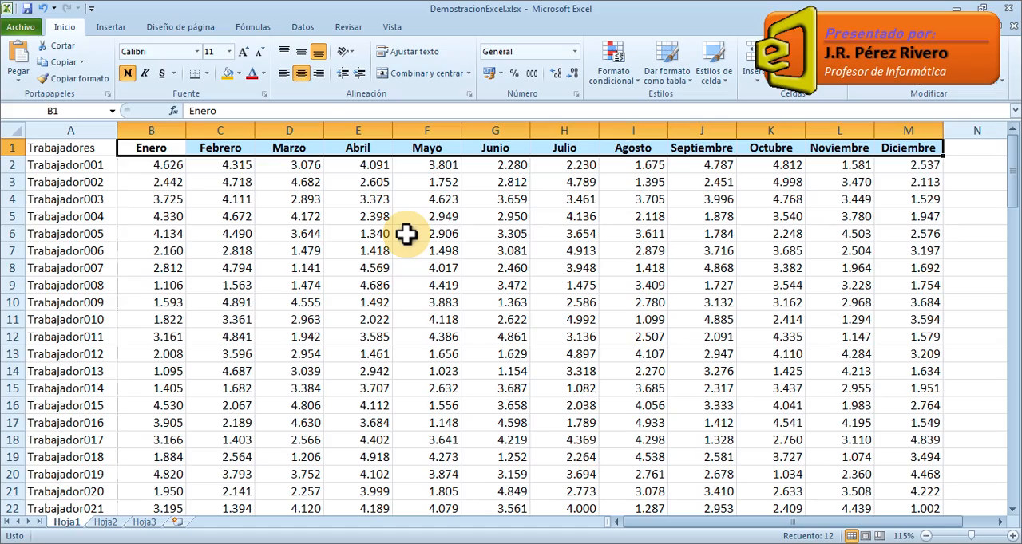
pyautogui.click(407, 234)
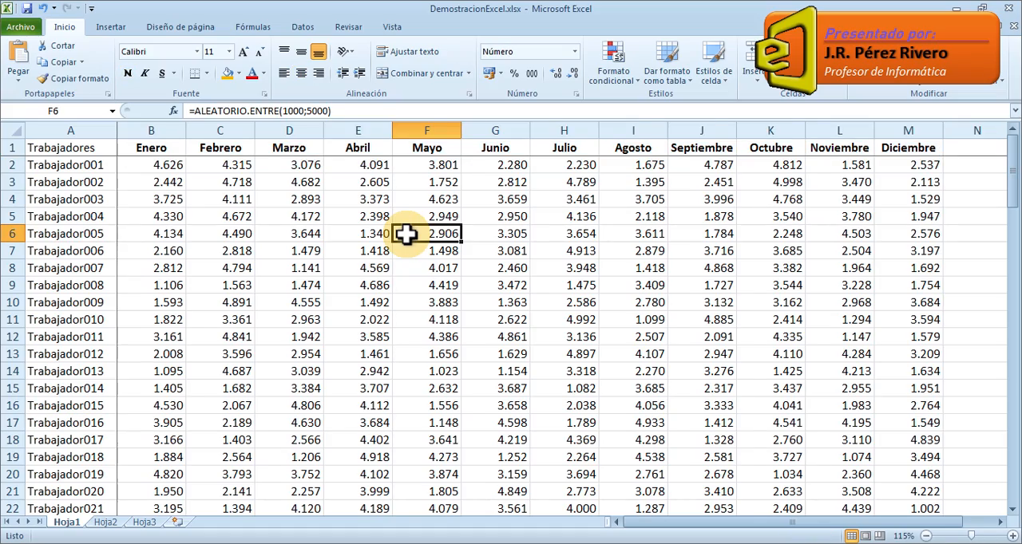
pyautogui.scroll(-4, 407, 234)
pyautogui.scroll(2, 407, 234)
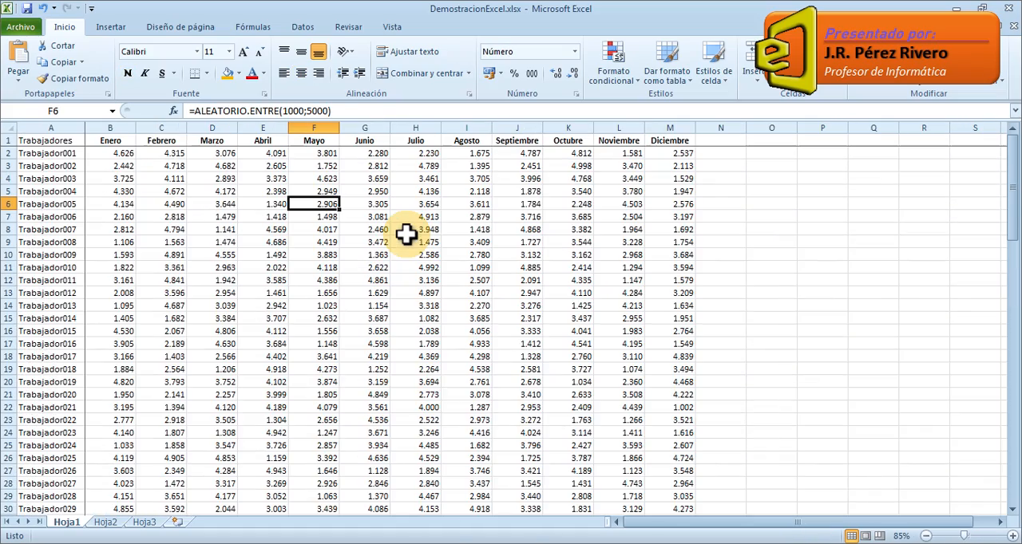